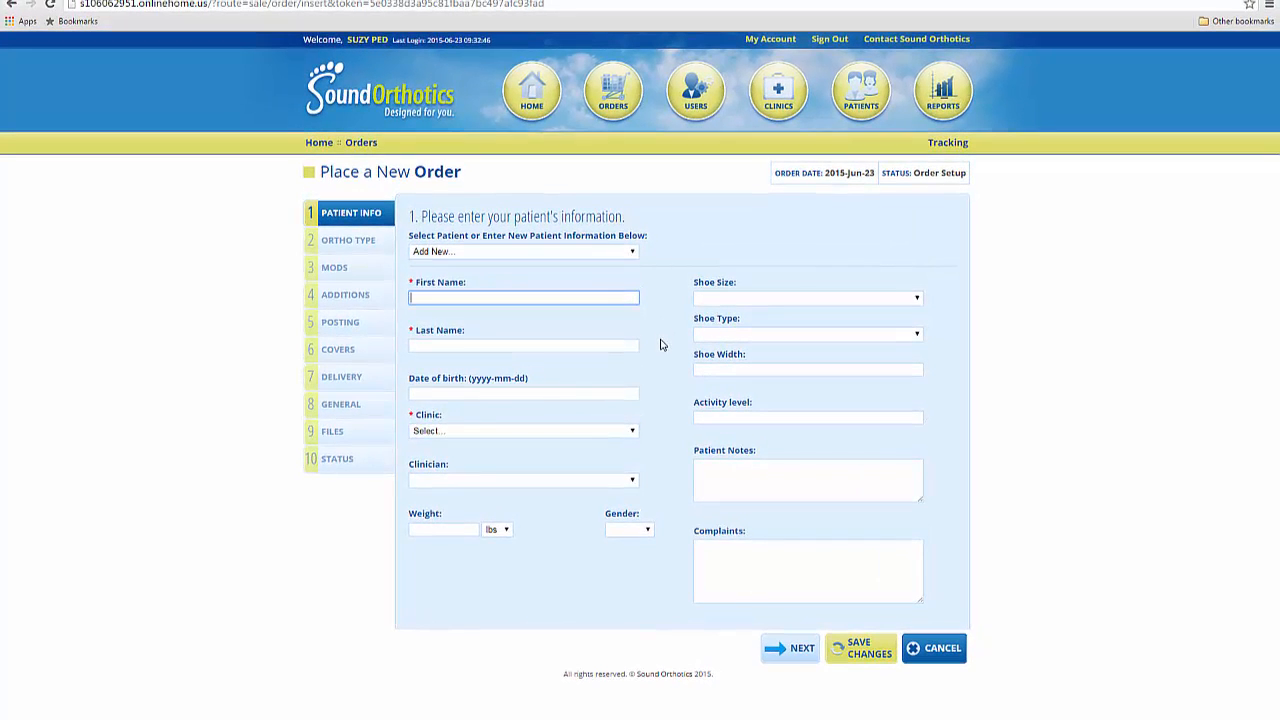
Look through the new order's sections from orthotic type, modifications, additions, posting and covers to delivery, general, files and status.
click(358, 245)
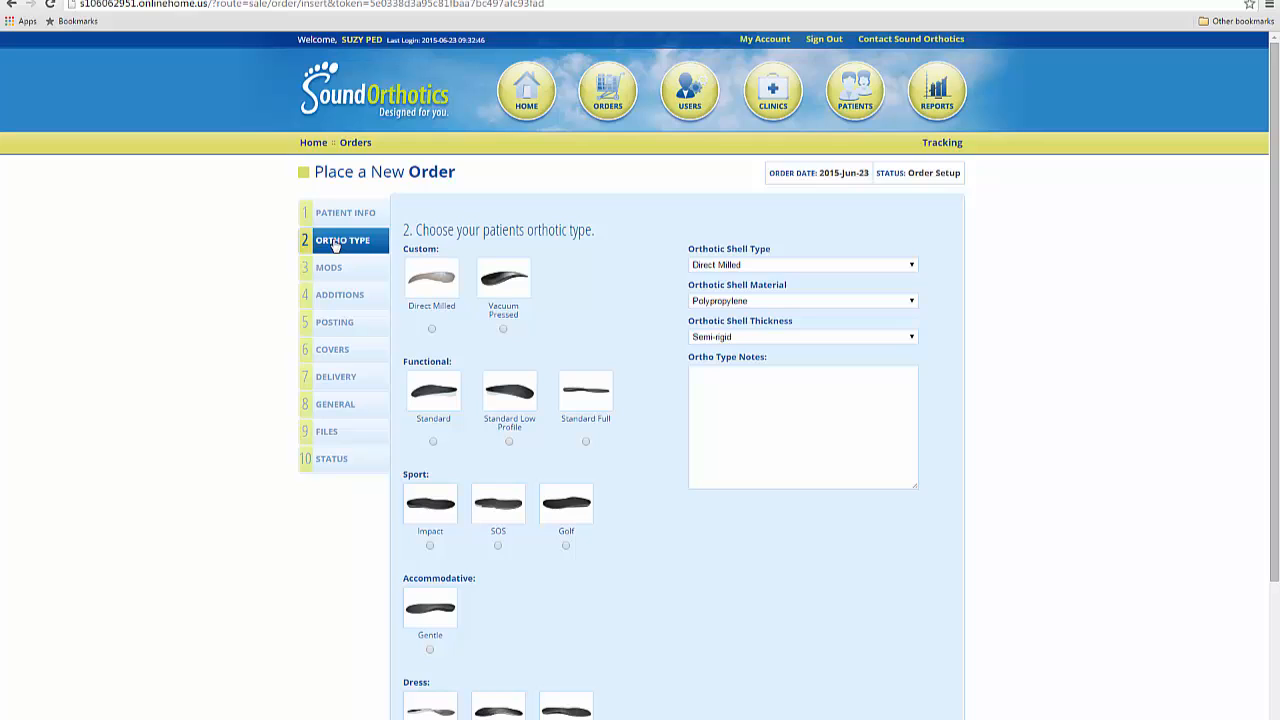
click(333, 270)
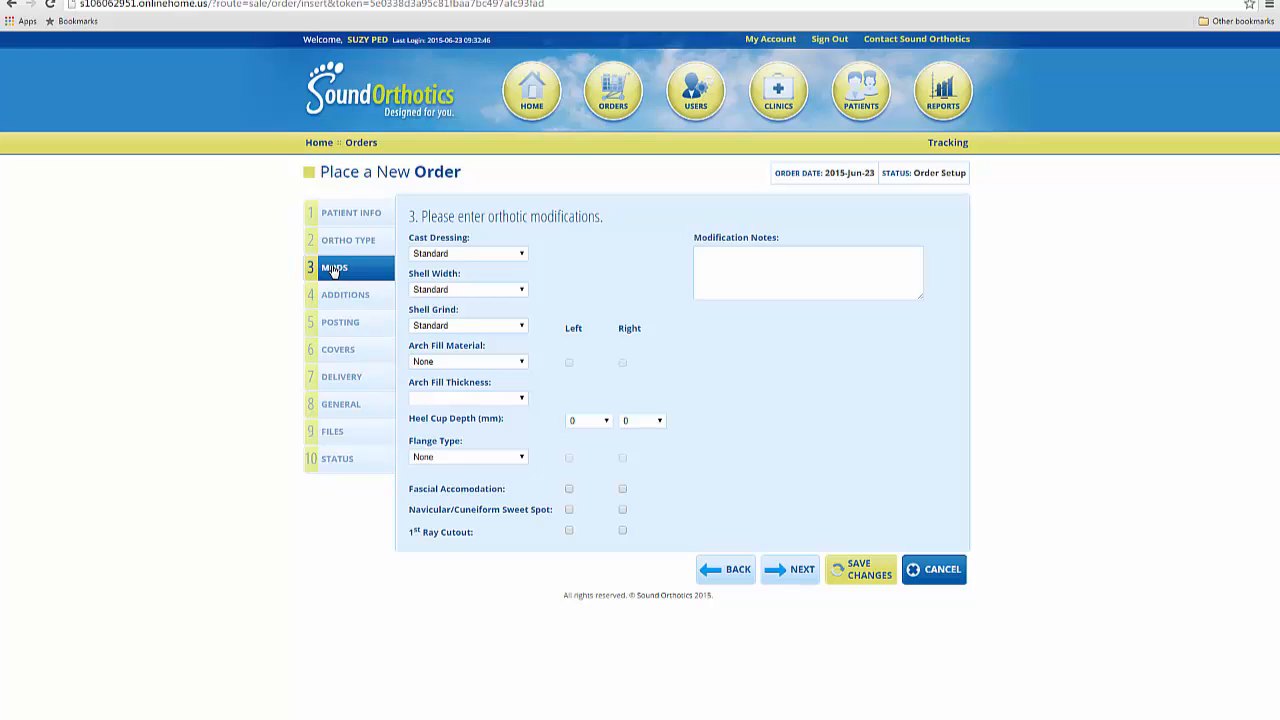
click(338, 297)
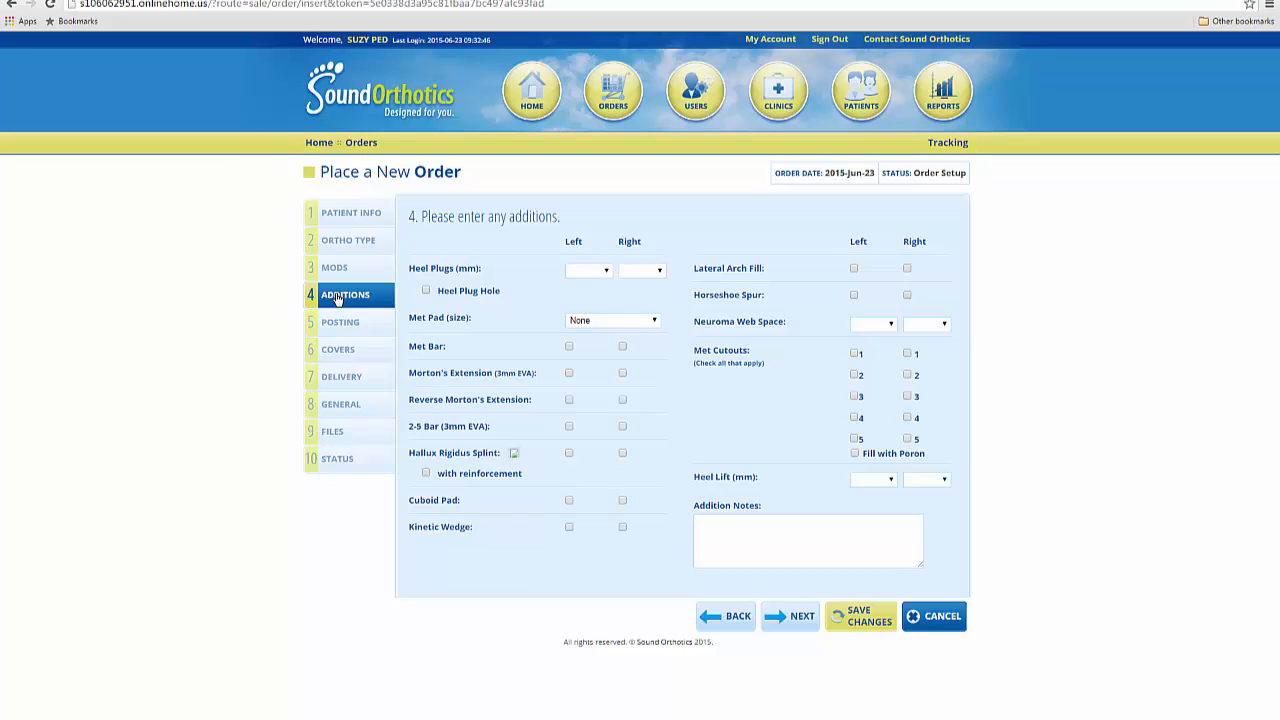
click(798, 617)
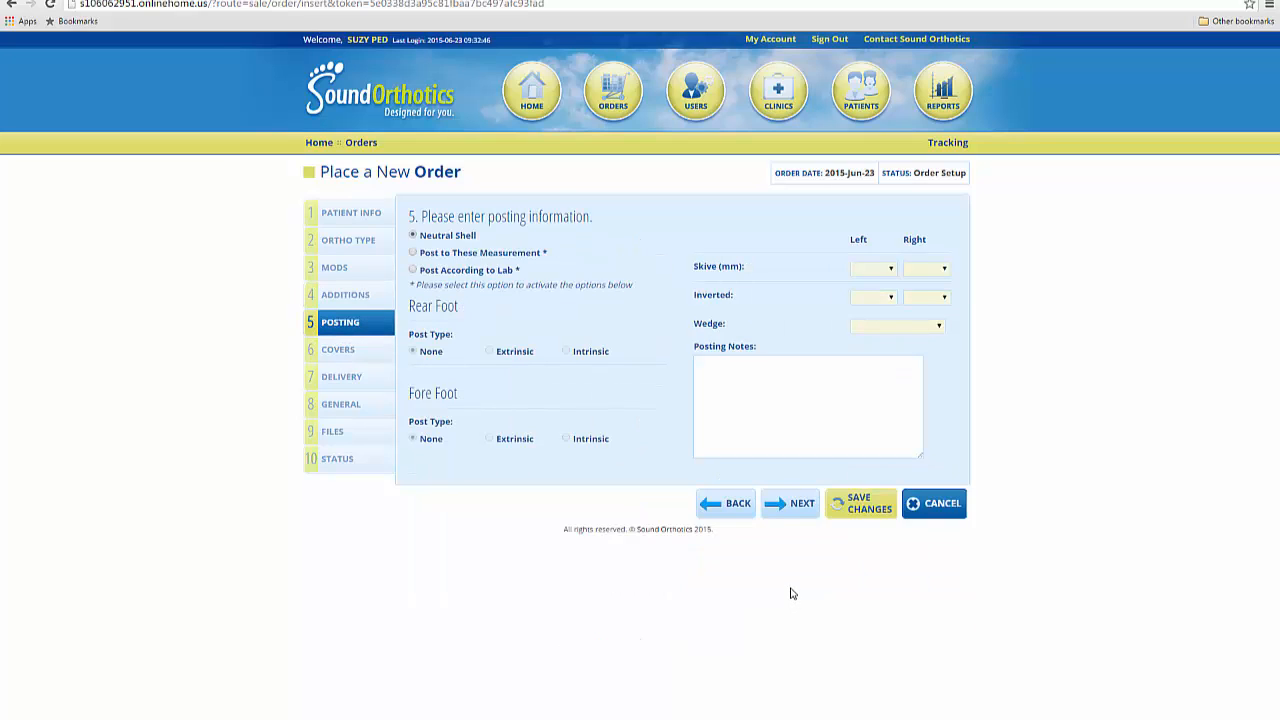
click(794, 509)
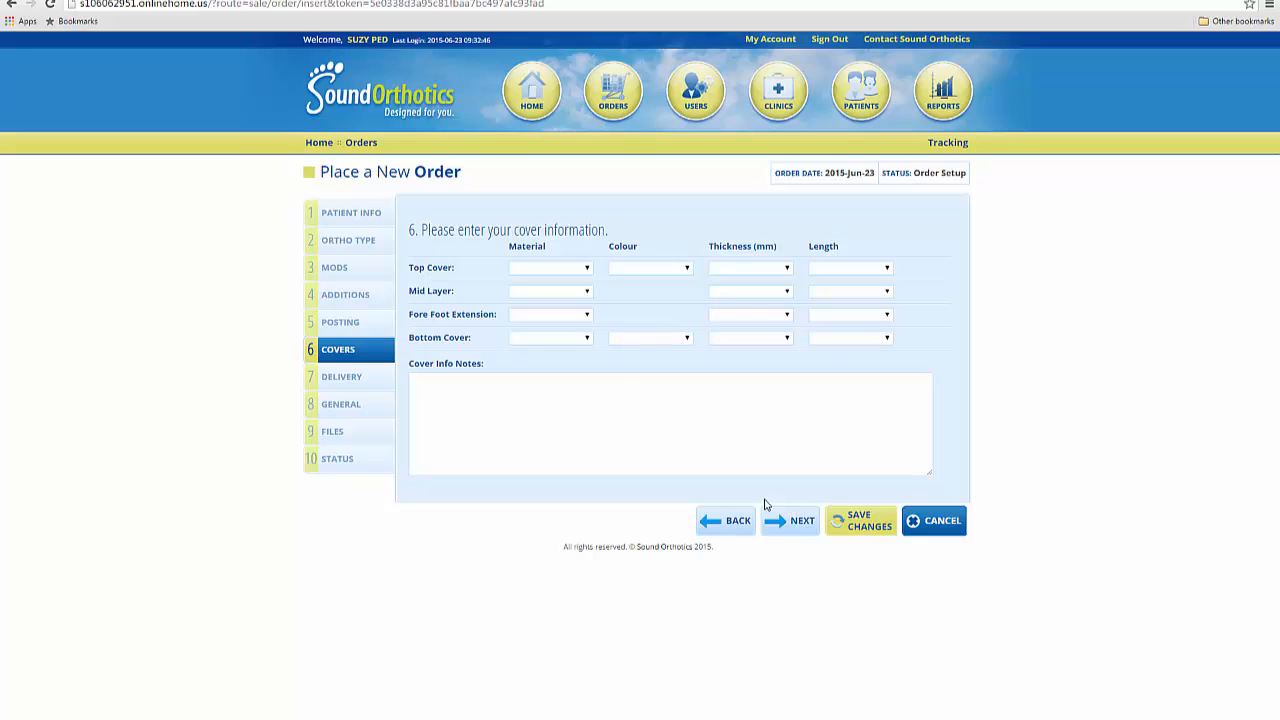
click(352, 380)
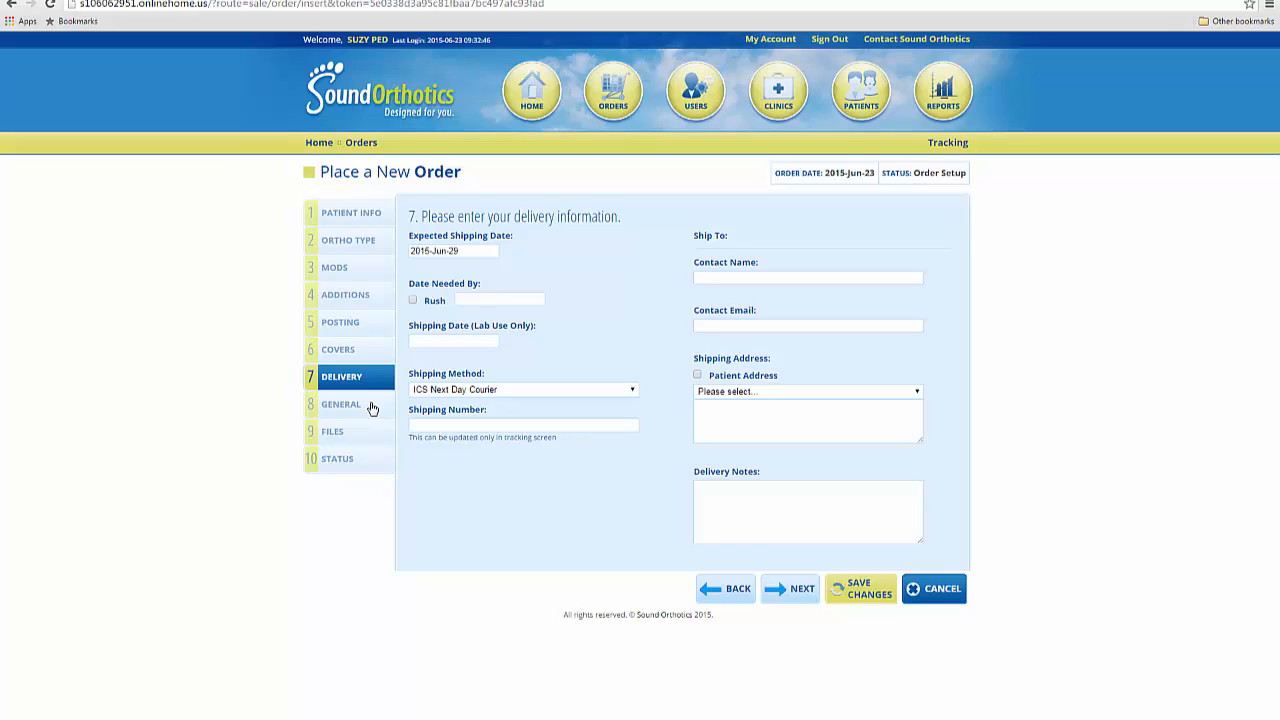
click(372, 408)
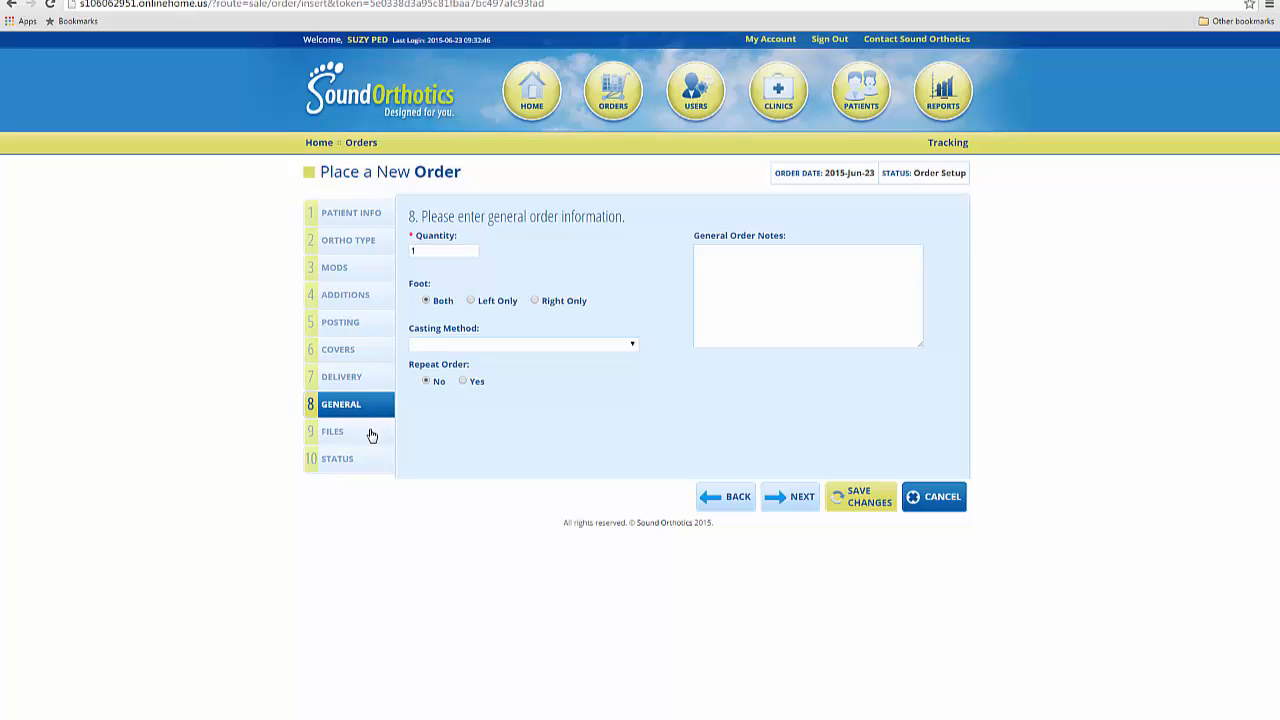
click(372, 435)
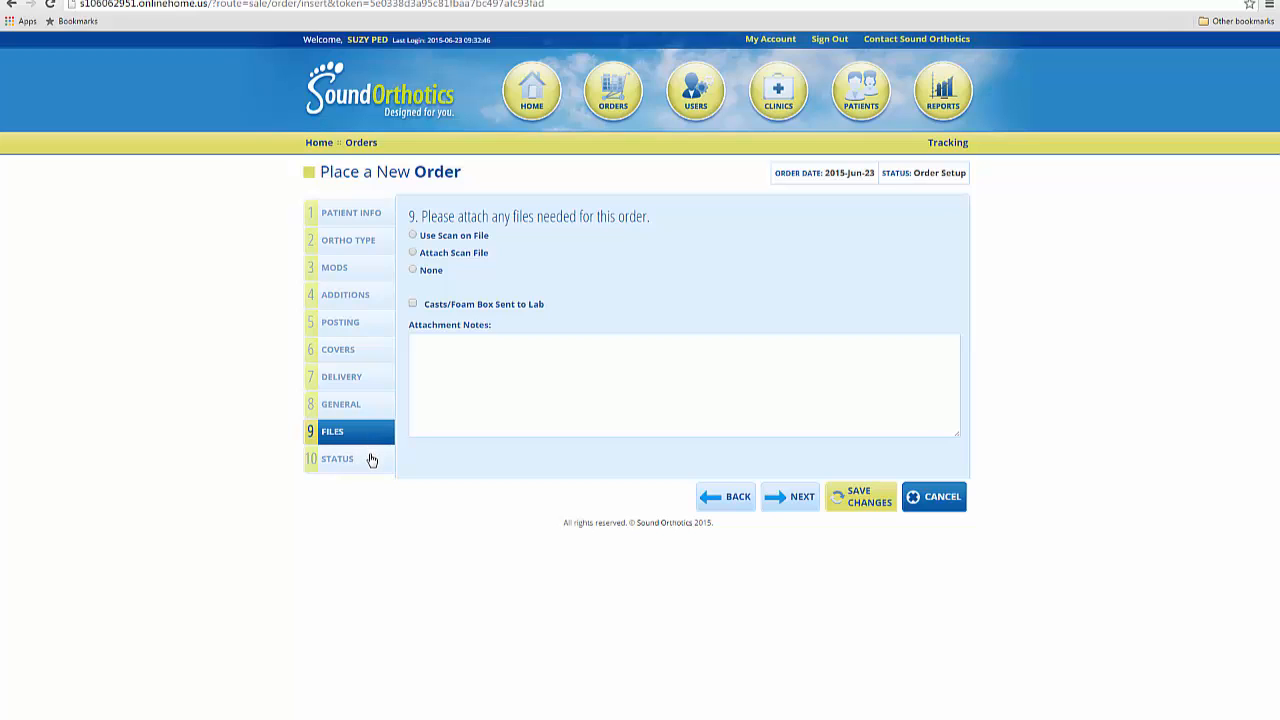
click(371, 459)
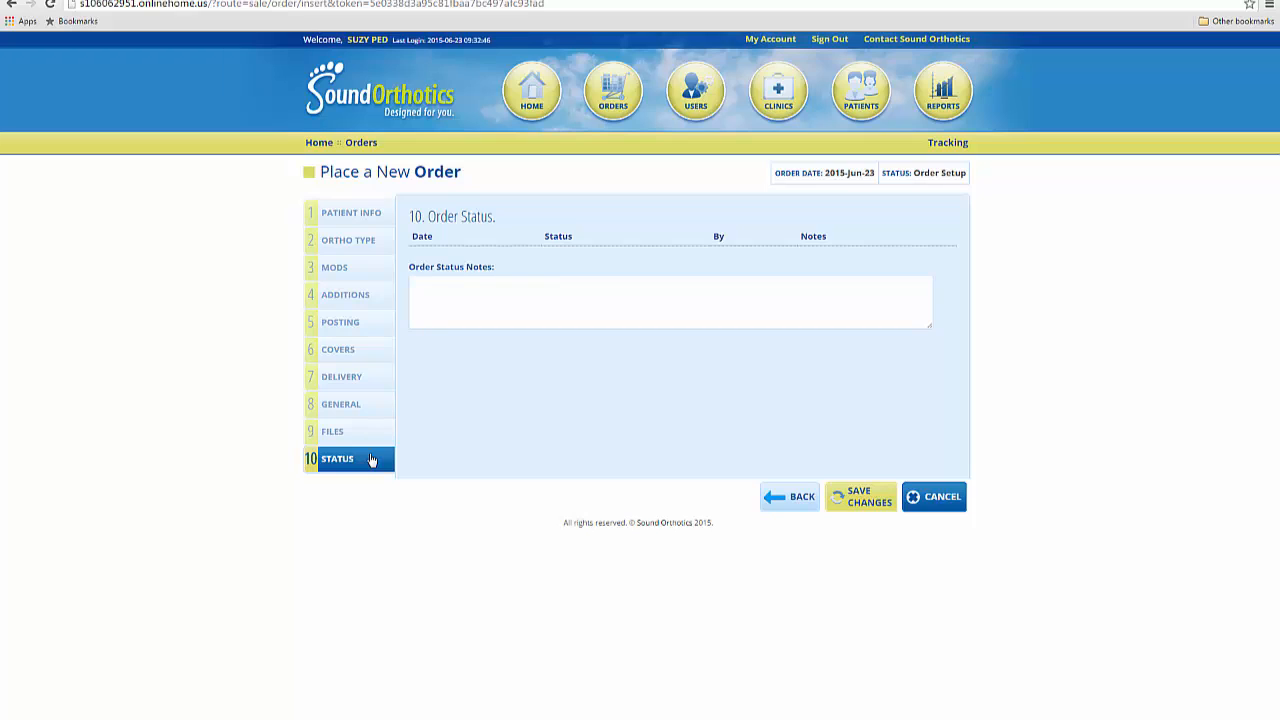
Revisit the patient information, covers, additions and posting sections of the order, ending back at additions.
click(363, 217)
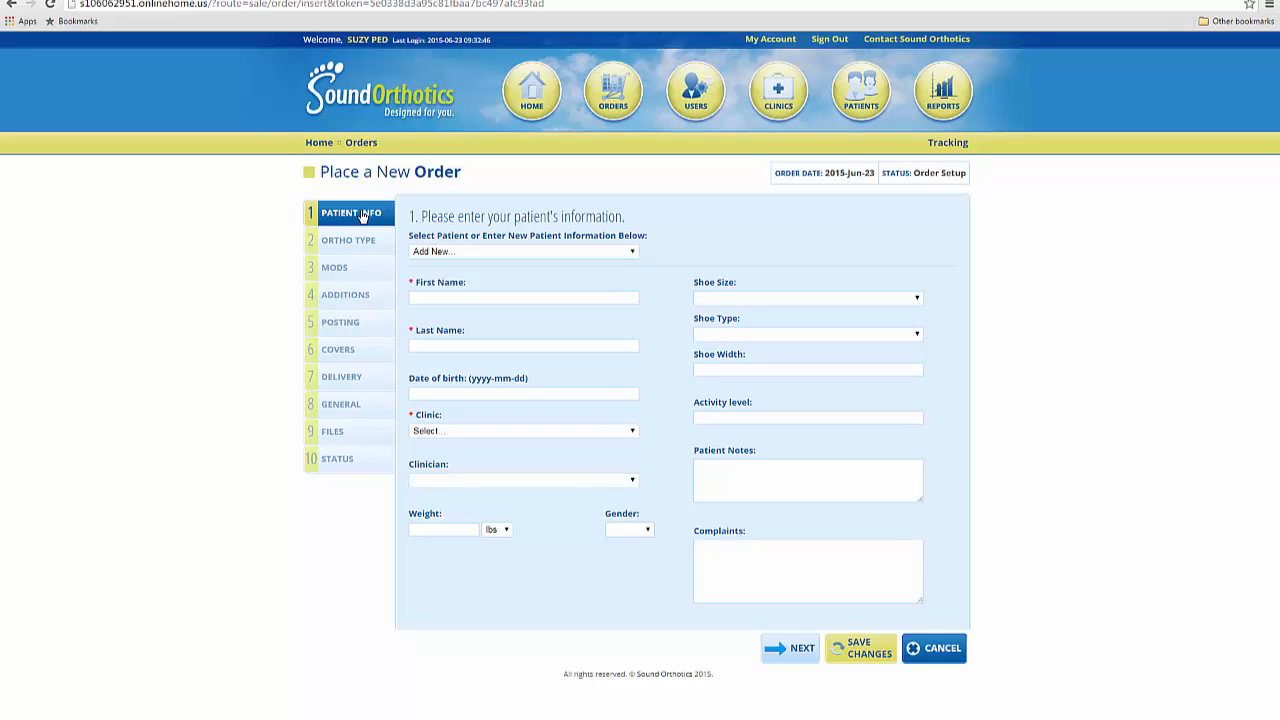
click(345, 354)
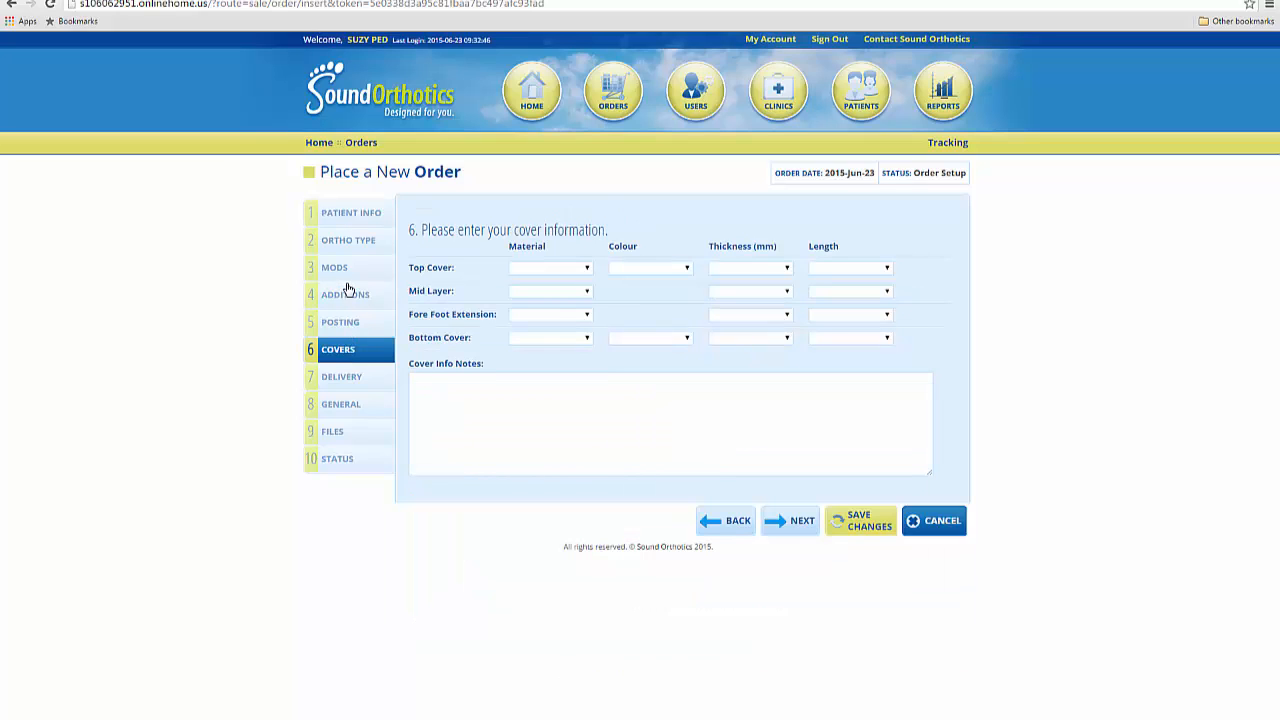
click(349, 294)
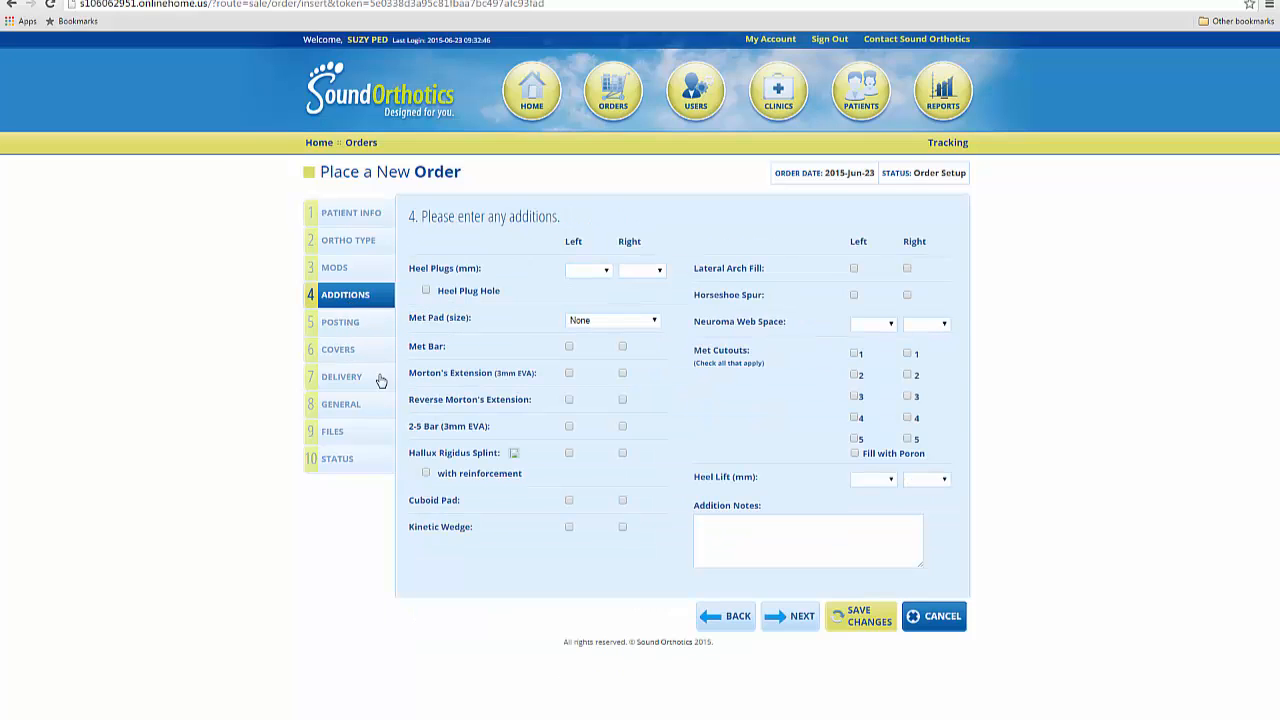
click(792, 620)
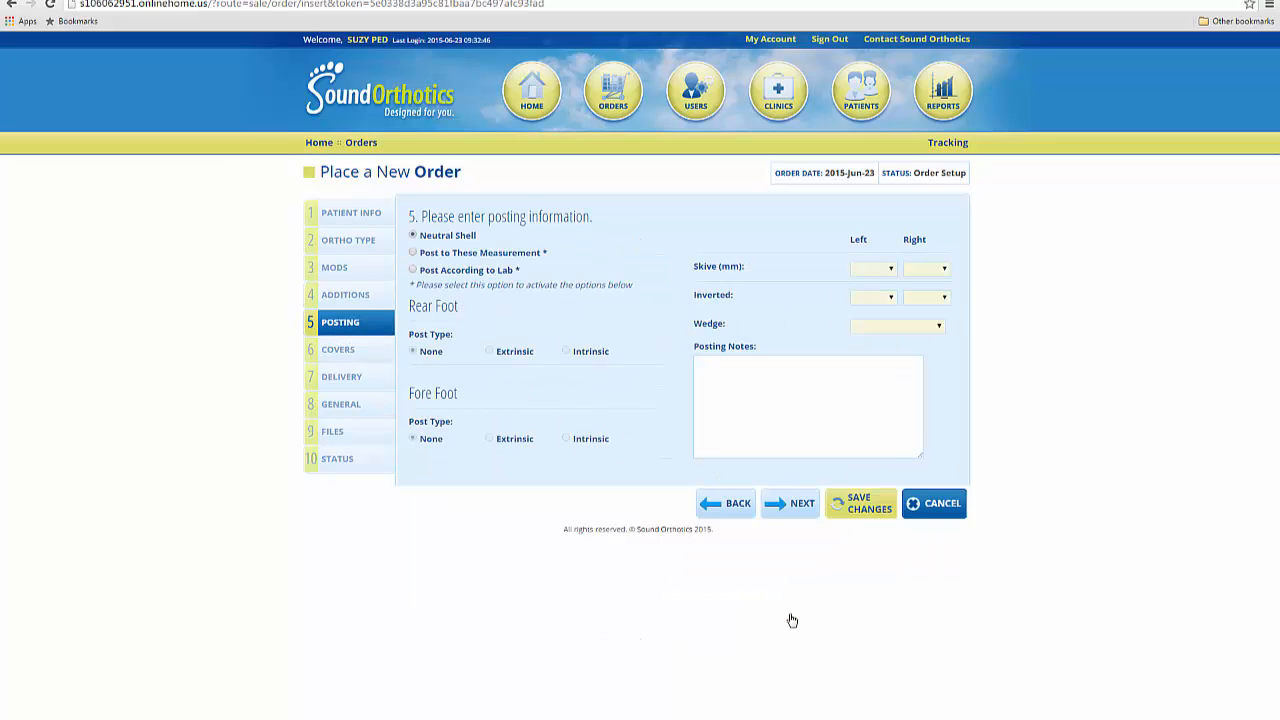
click(722, 505)
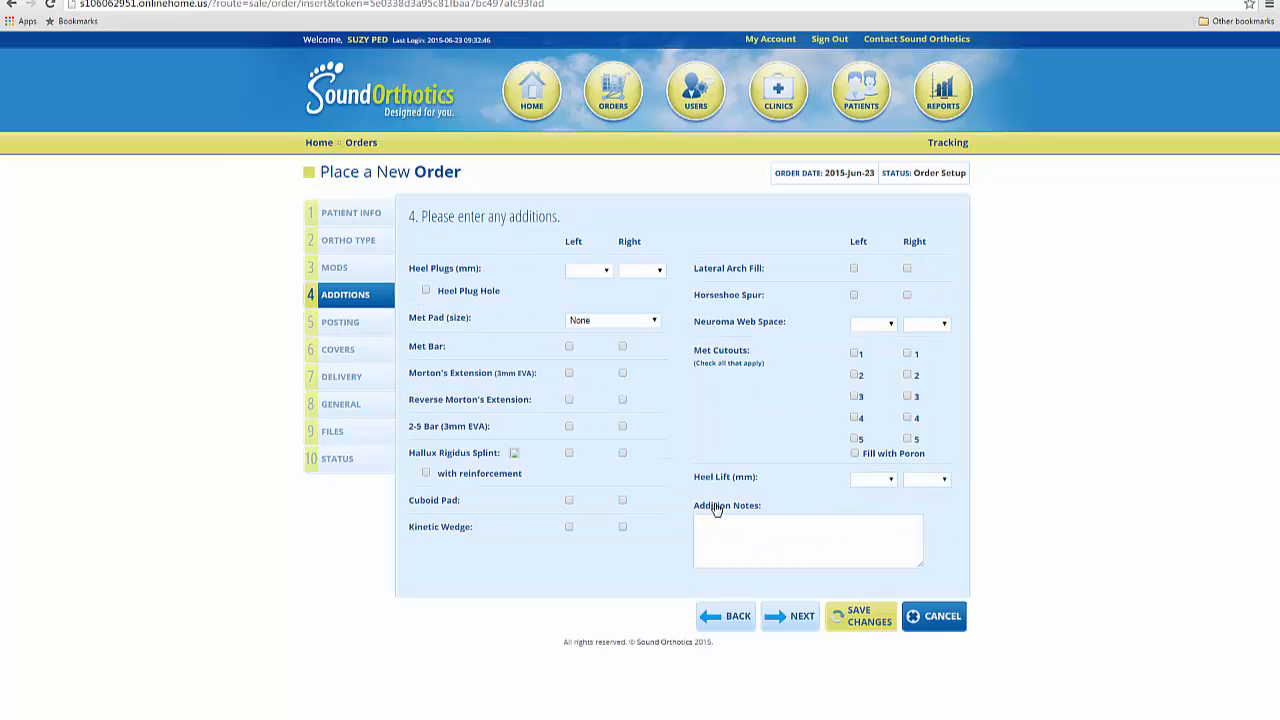
Enter the new patient's first and last name in the patient information section.
click(352, 214)
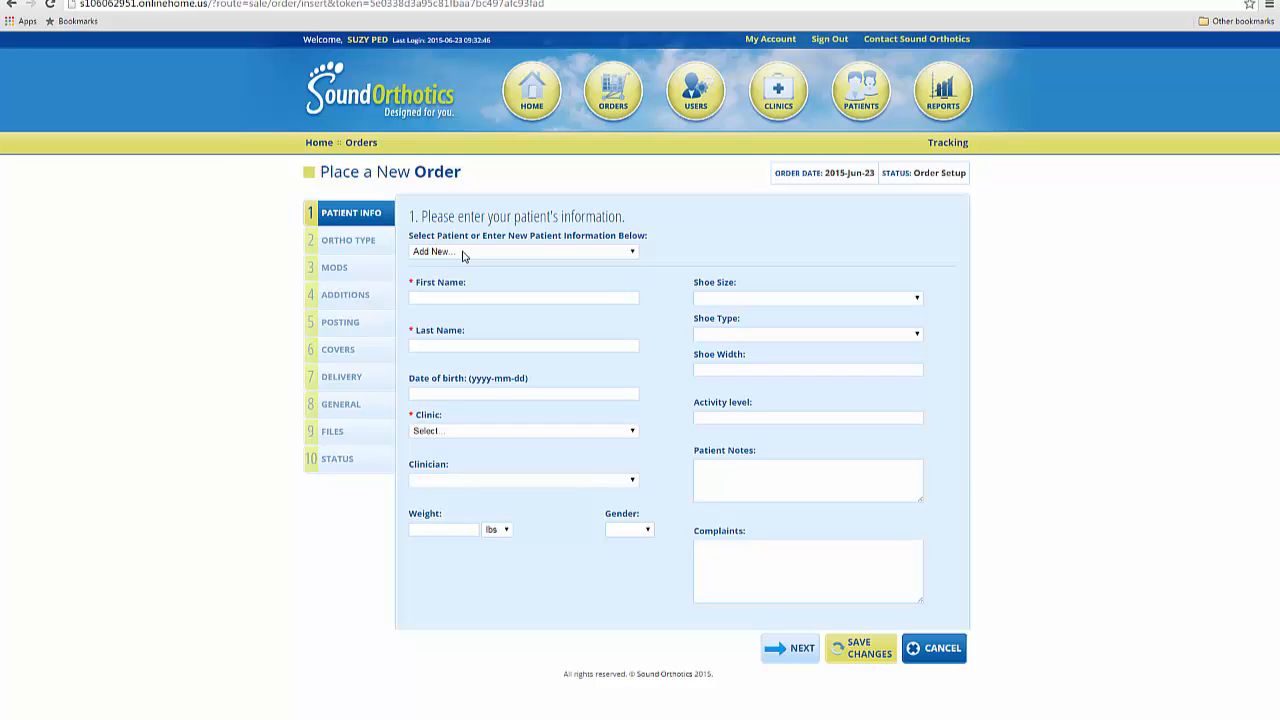
click(443, 300)
text(Bev)
key(Tab)
text(Hamilton)
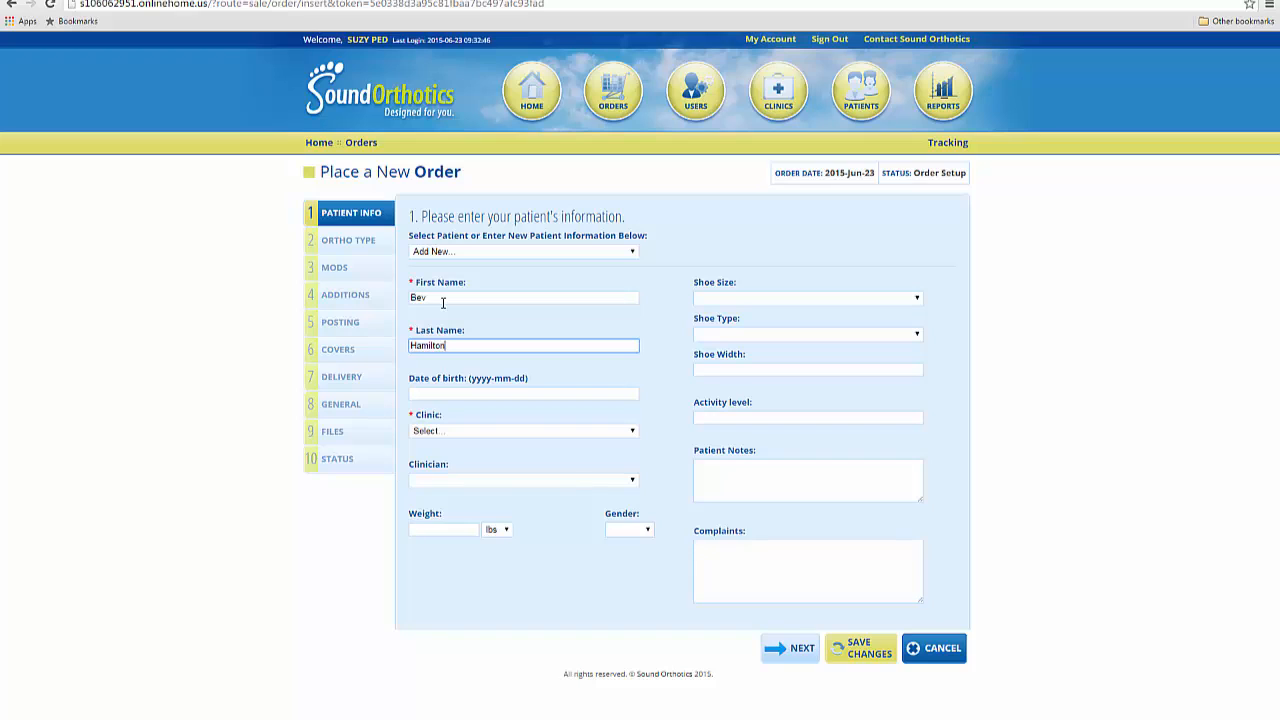
Leave the date of birth empty and assign the patient to Sample Pedorthic Clinic with its clinician.
key(Tab)
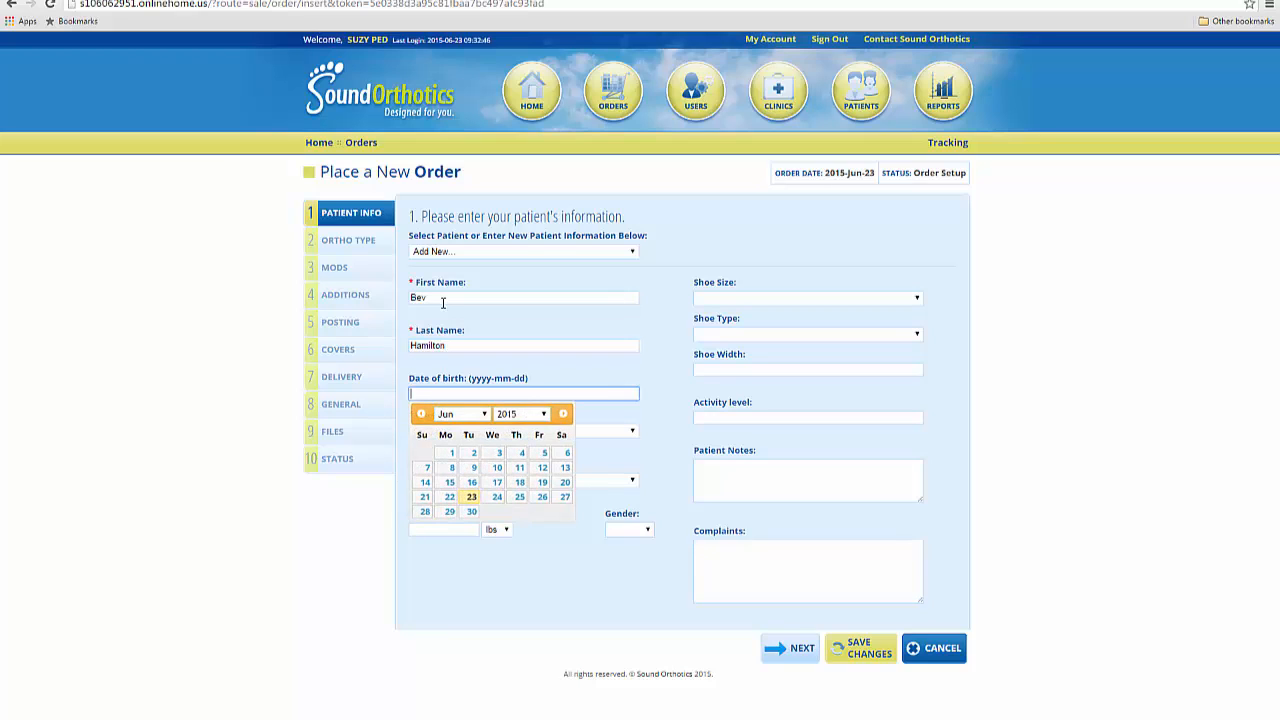
key(Escape)
key(Tab)
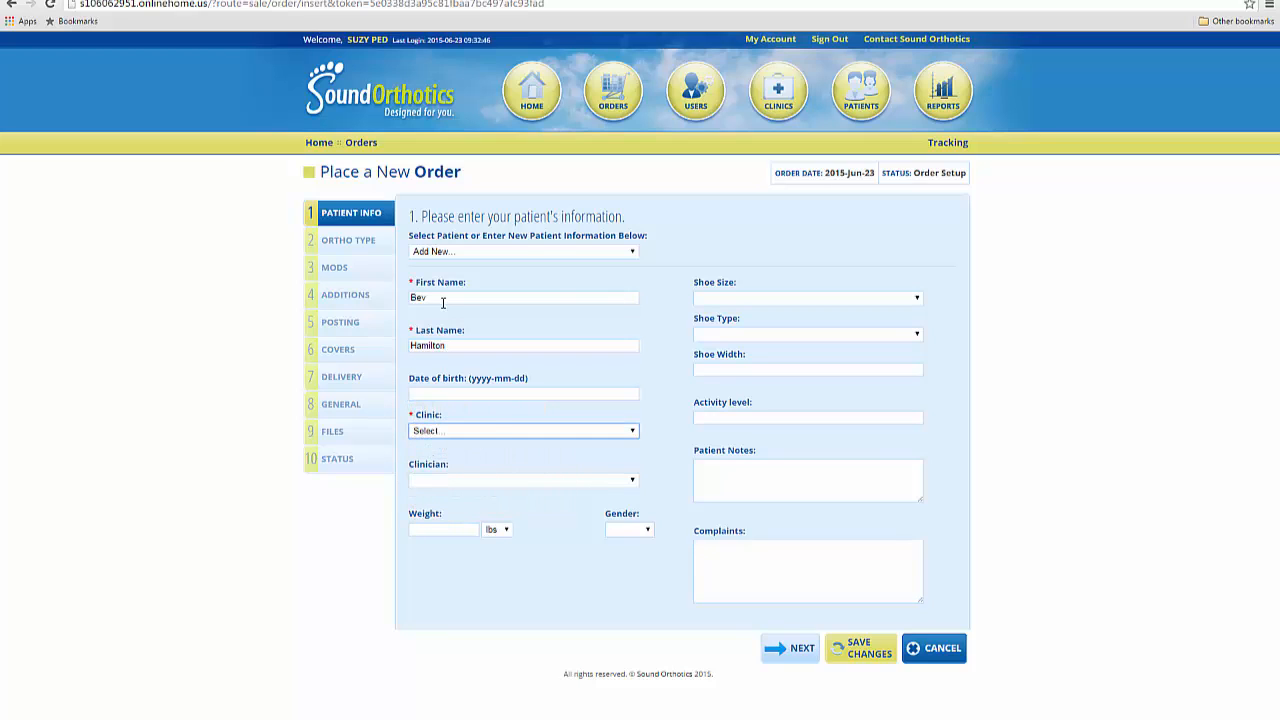
key(Down)
key(Tab)
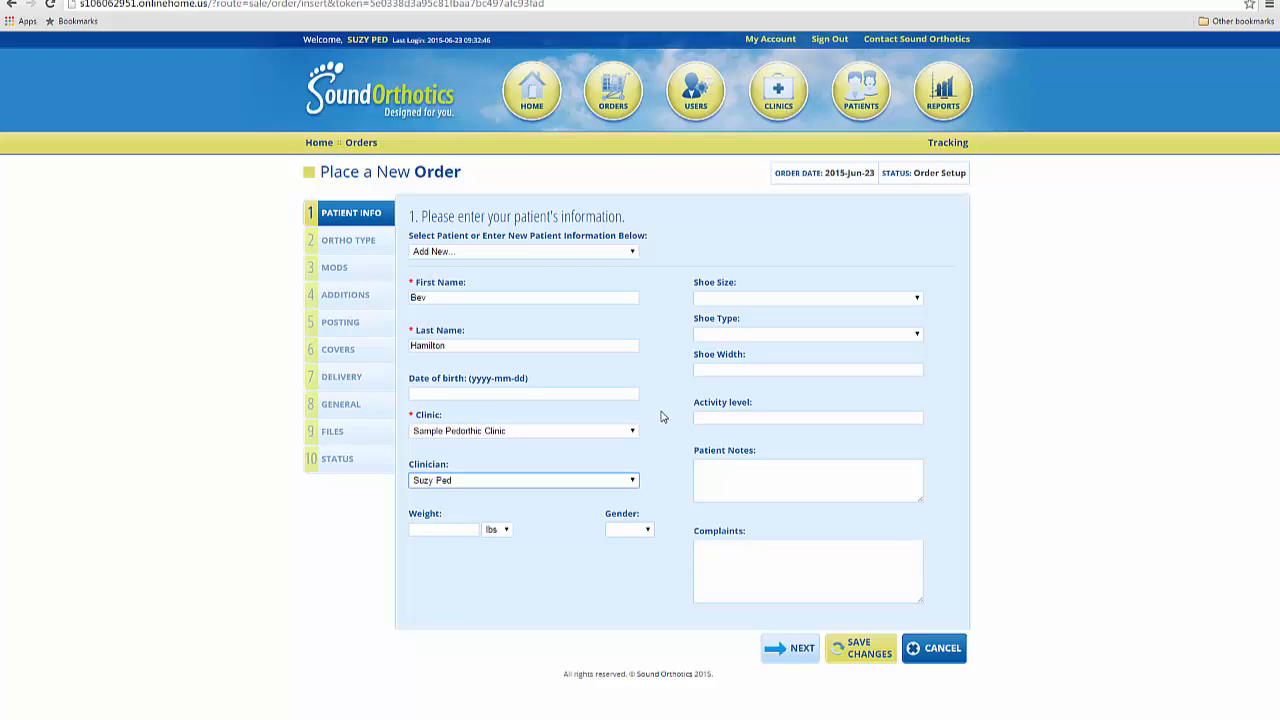
Set the patient's weight to 160 lbs and the gender to Female.
key(Tab)
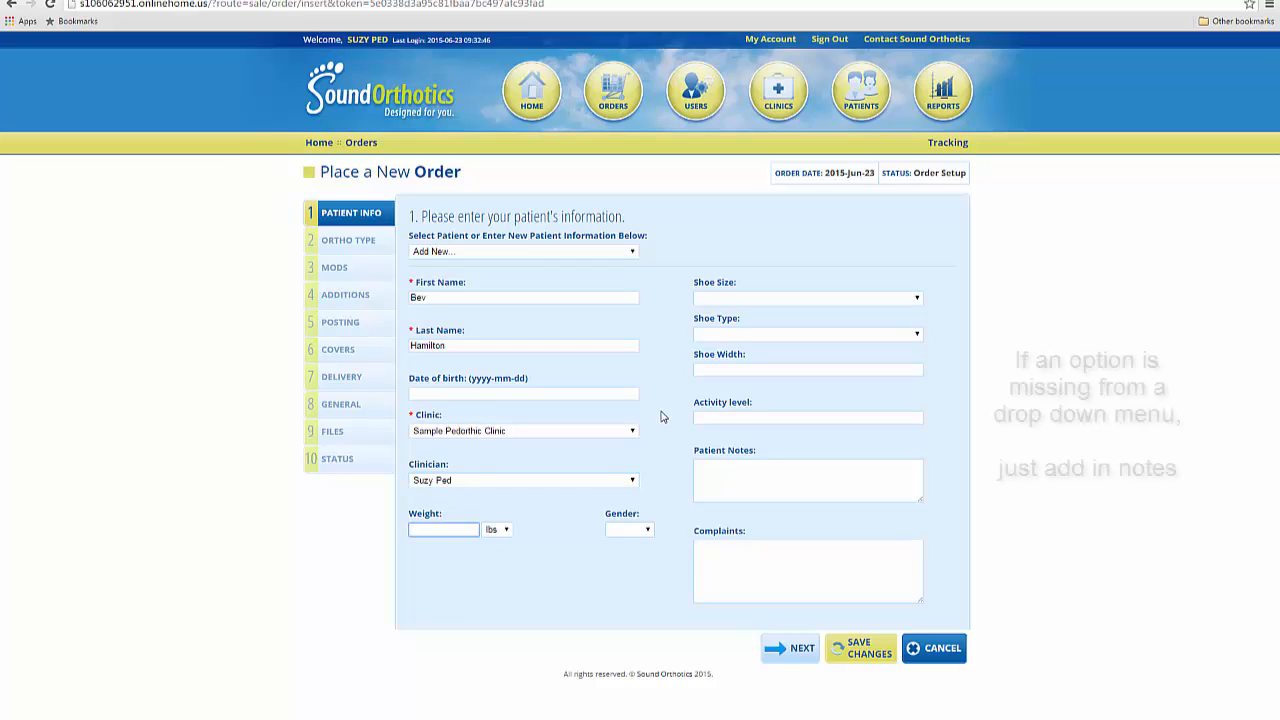
text(160)
key(Tab)
key(Tab)
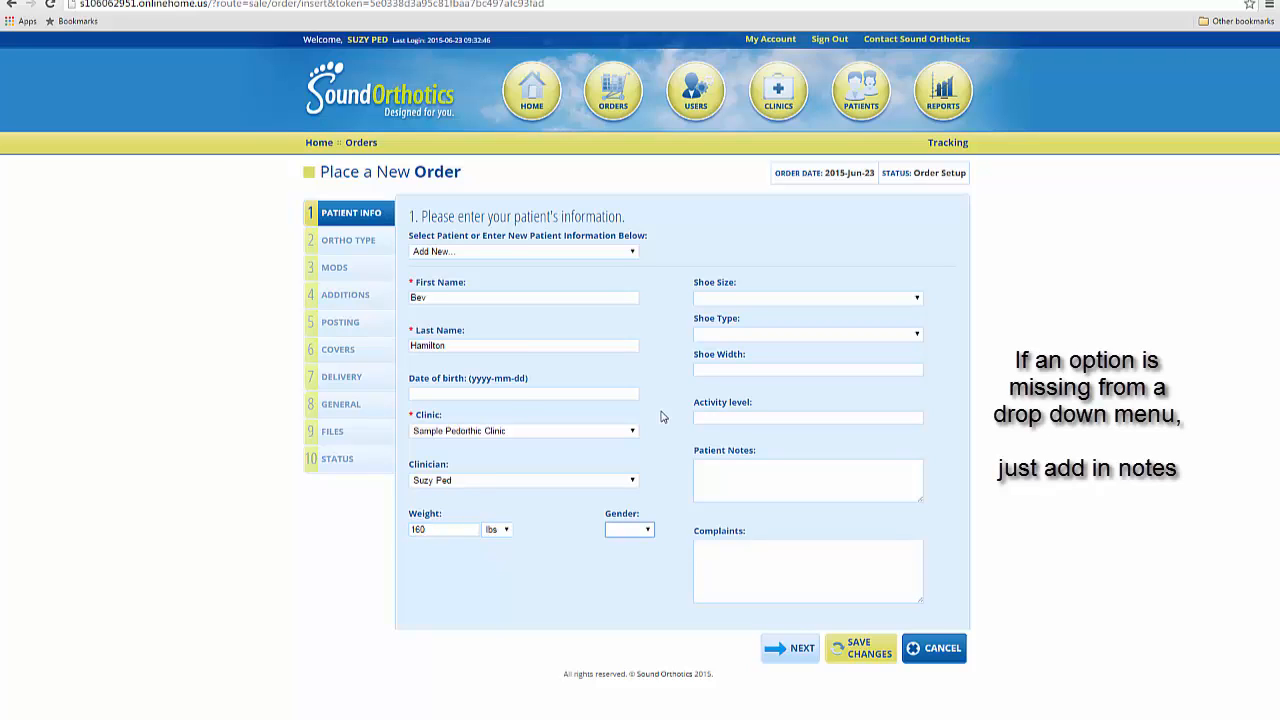
key(f)
Set the patient's shoe size to 10 Women and the shoe type to Athletic.
key(Tab)
key(1)
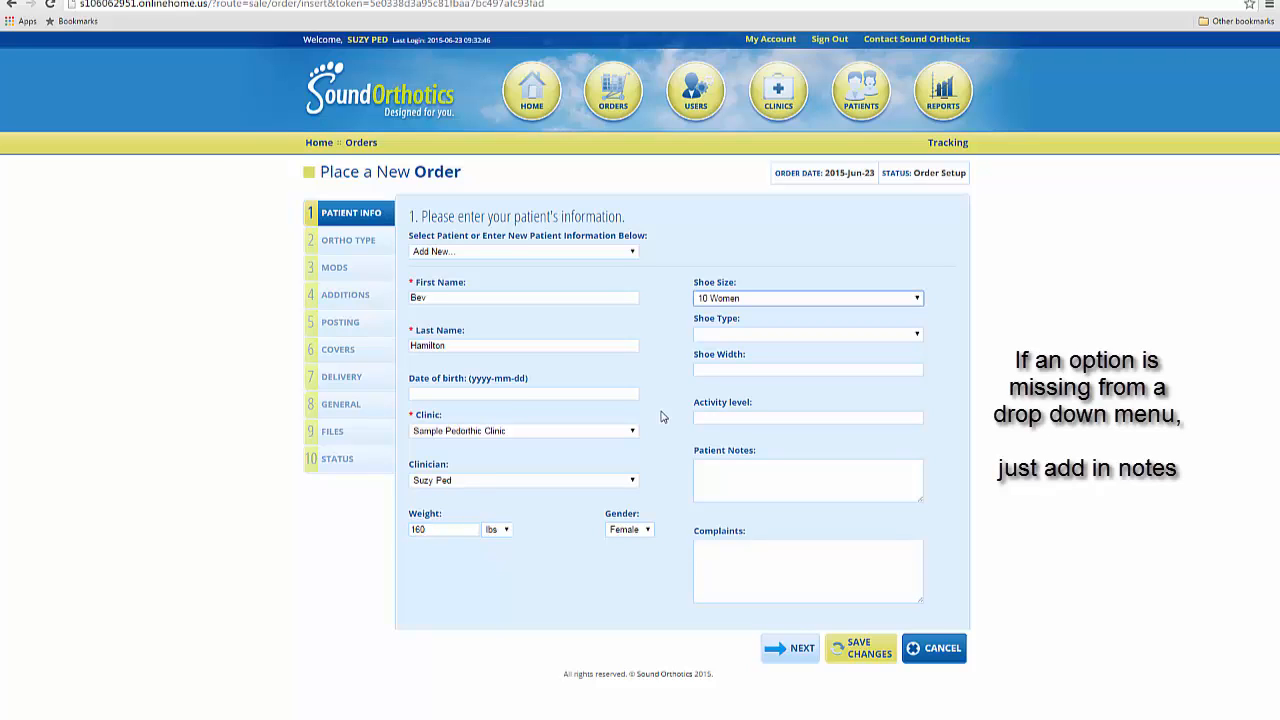
key(Tab)
key(a)
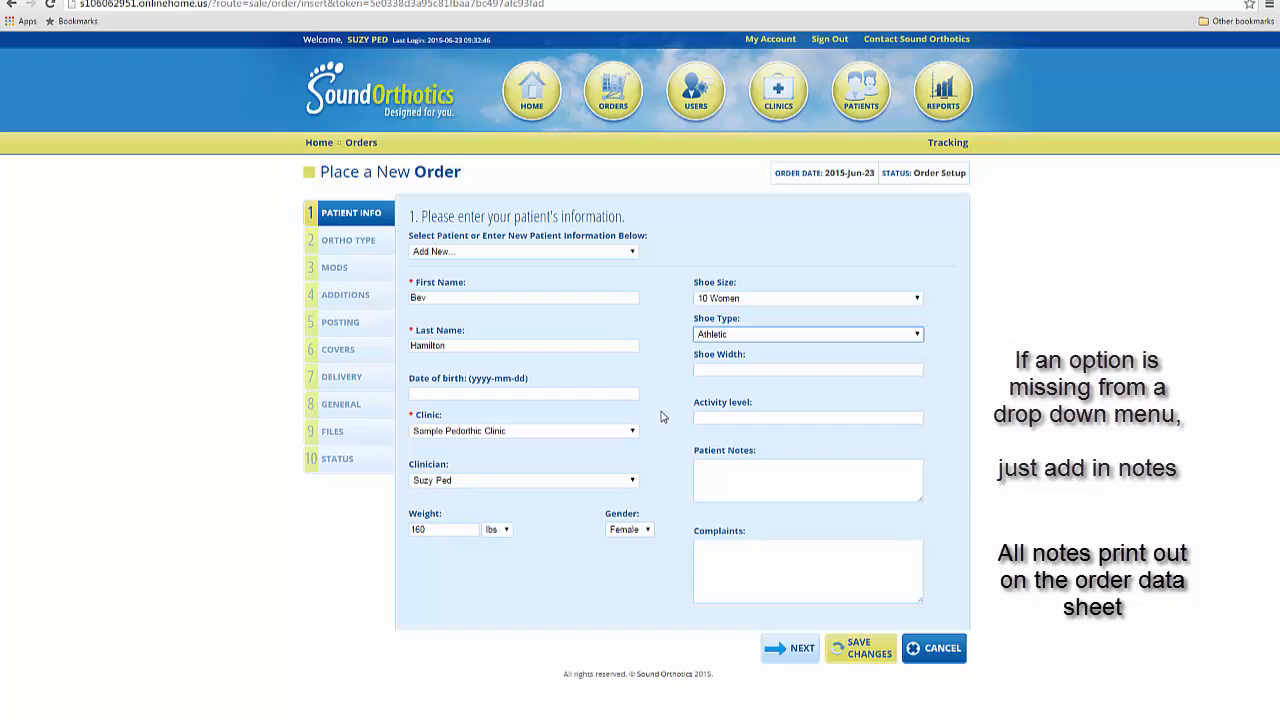
Record "plantar fasciitis" as the patient's complaint, leaving shoe width, activity level and patient notes empty.
key(Tab)
key(Tab)
key(Tab)
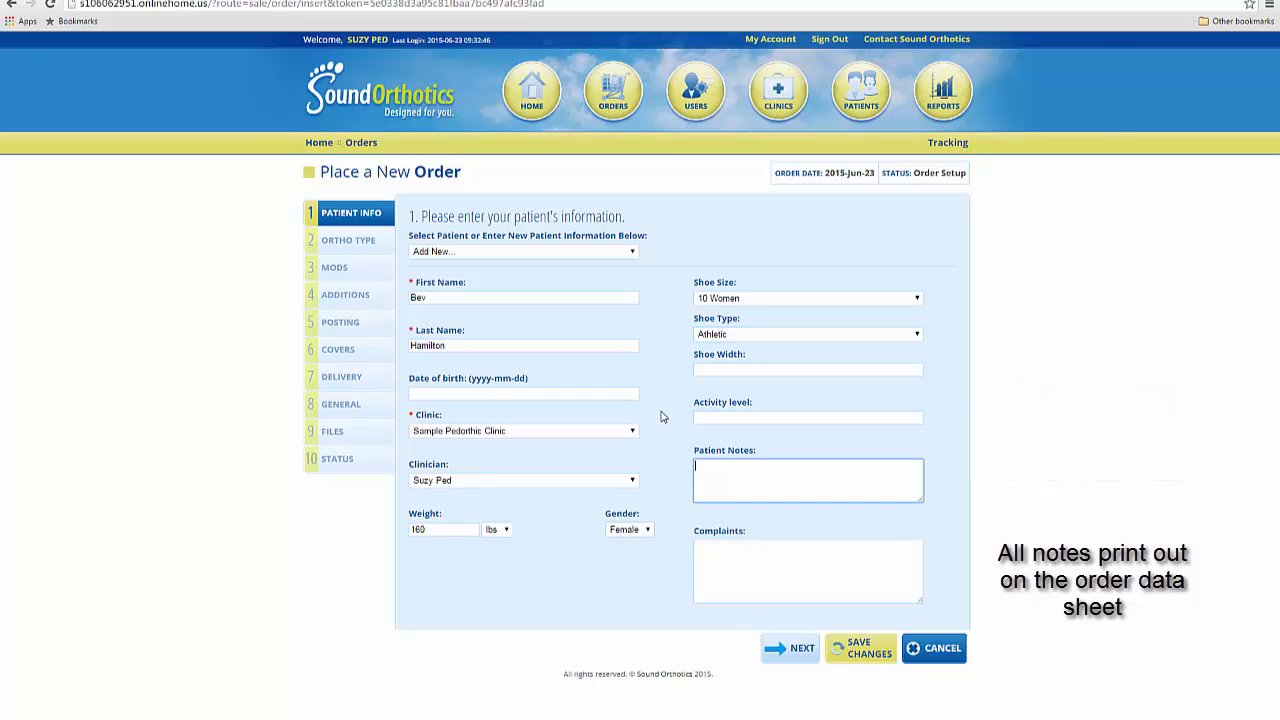
key(Tab)
text(plantar)
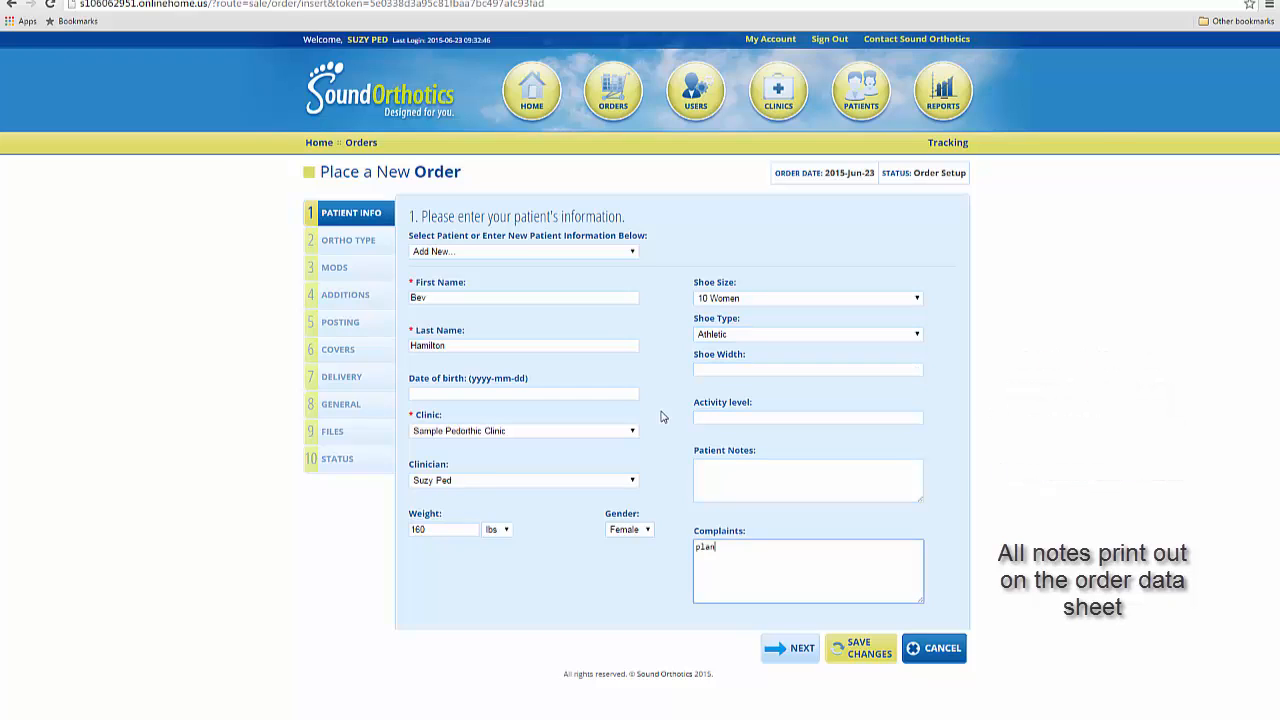
text( fasciitis)
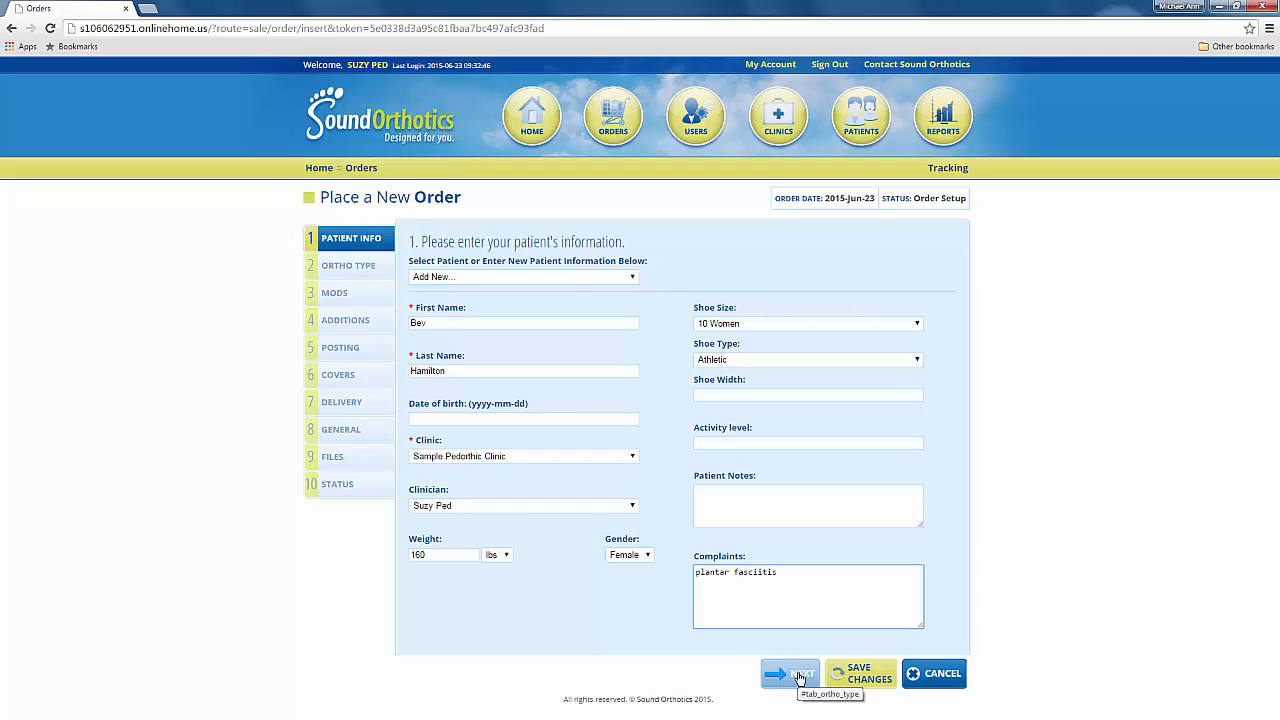
Advance to the orthotic type section and look over the device categories from Custom to Specialty.
click(800, 676)
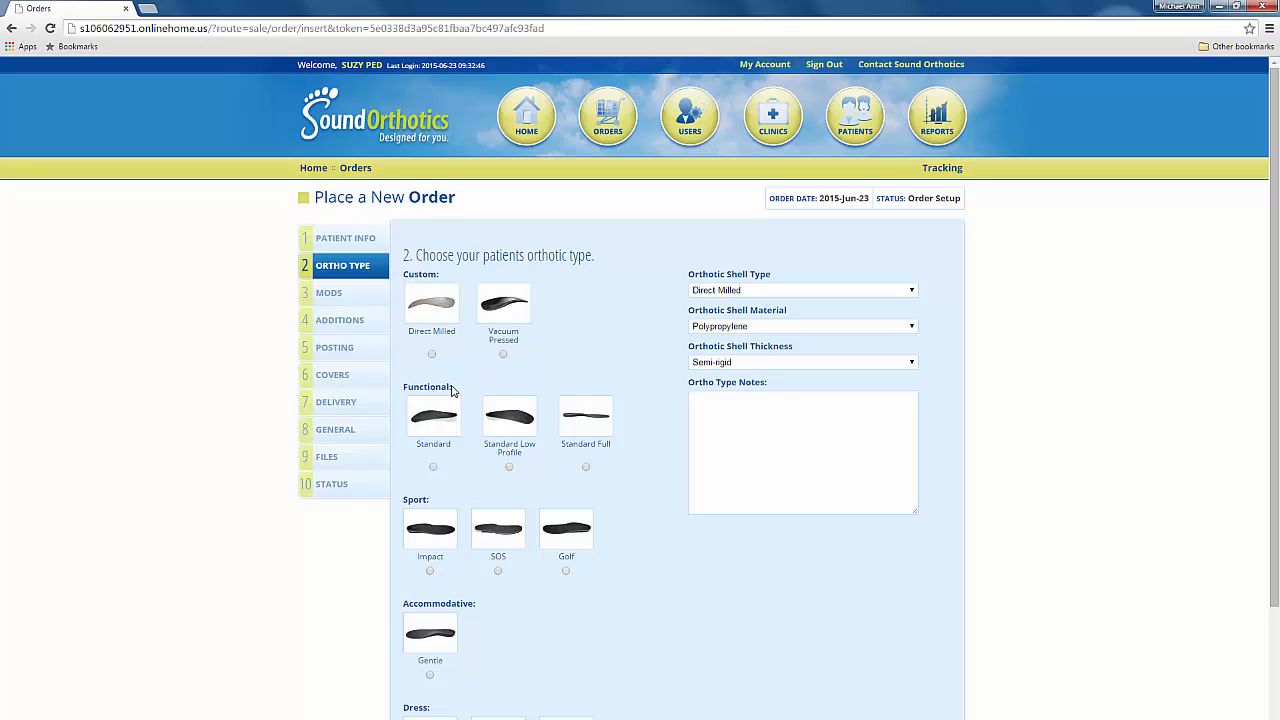
scroll(451, 390, down, 2)
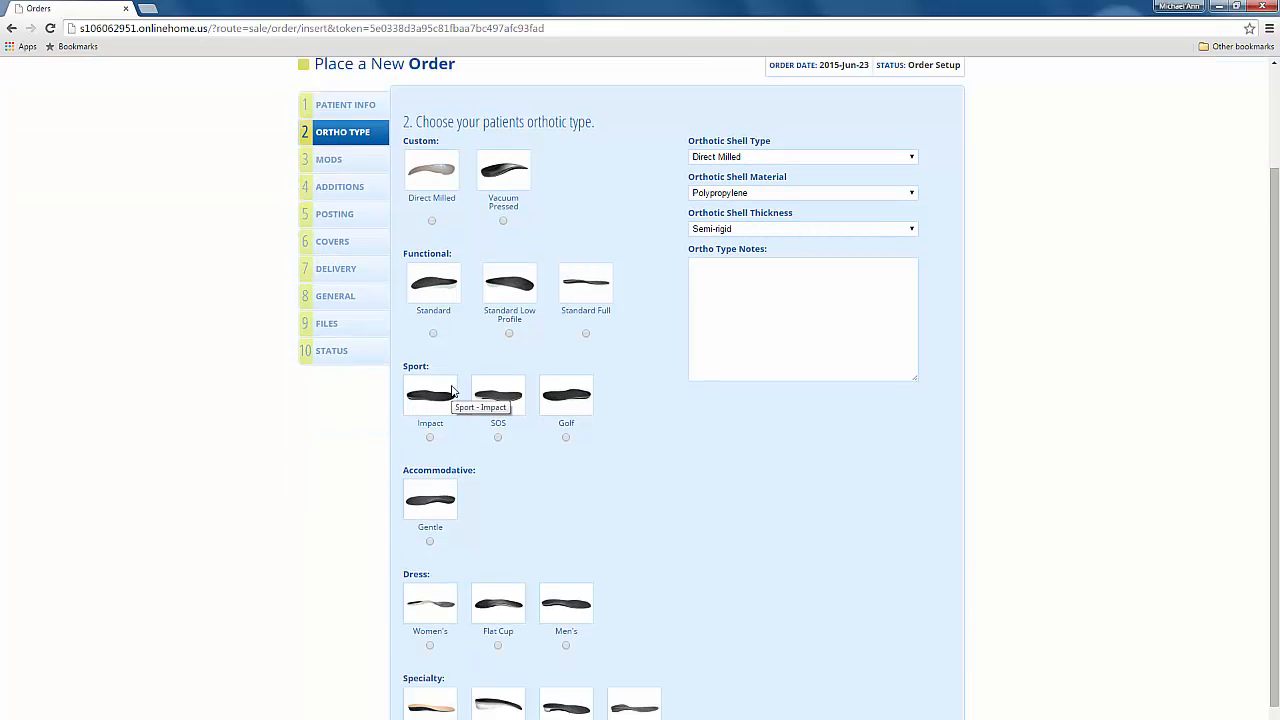
scroll(451, 390, down, 1)
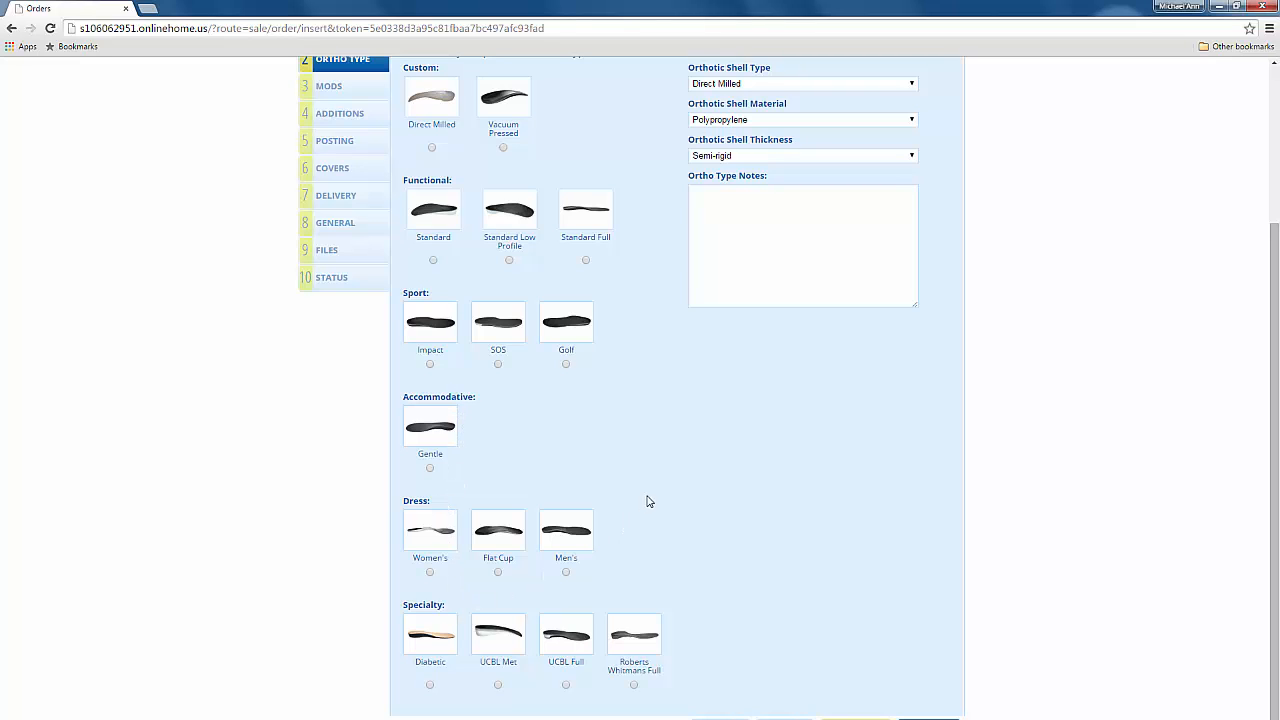
scroll(647, 501, up, 3)
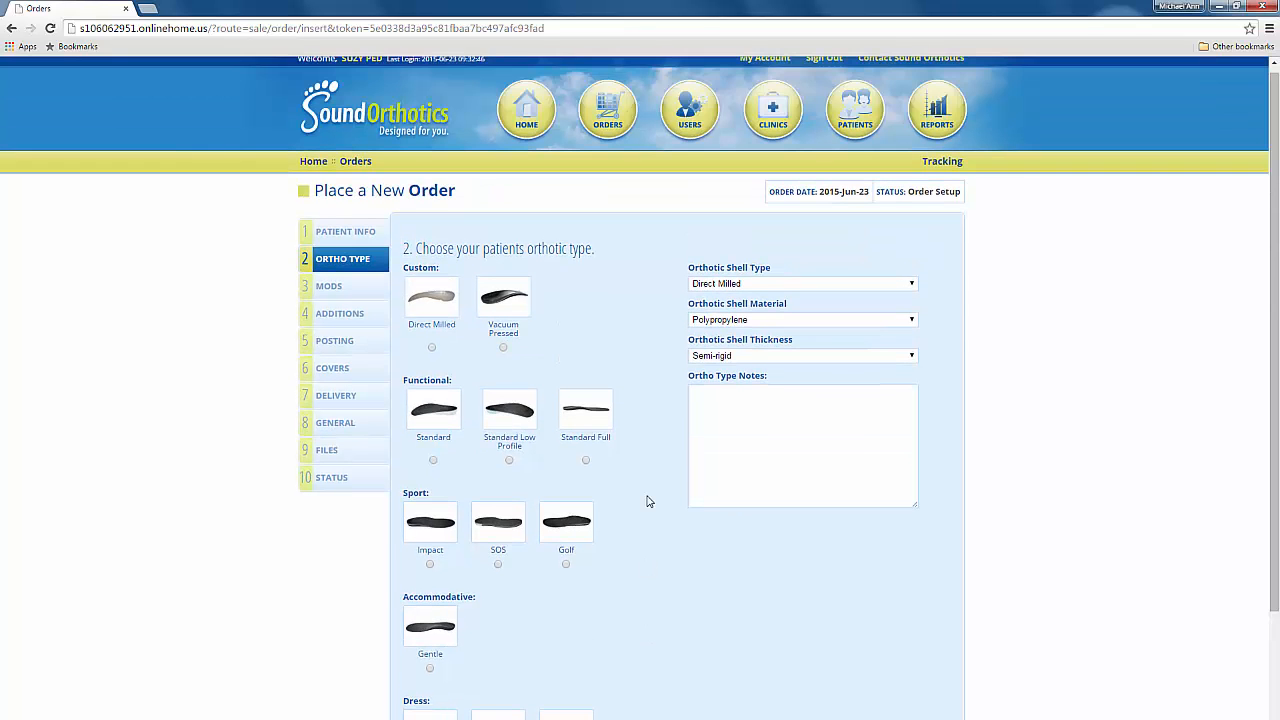
scroll(647, 501, up, 1)
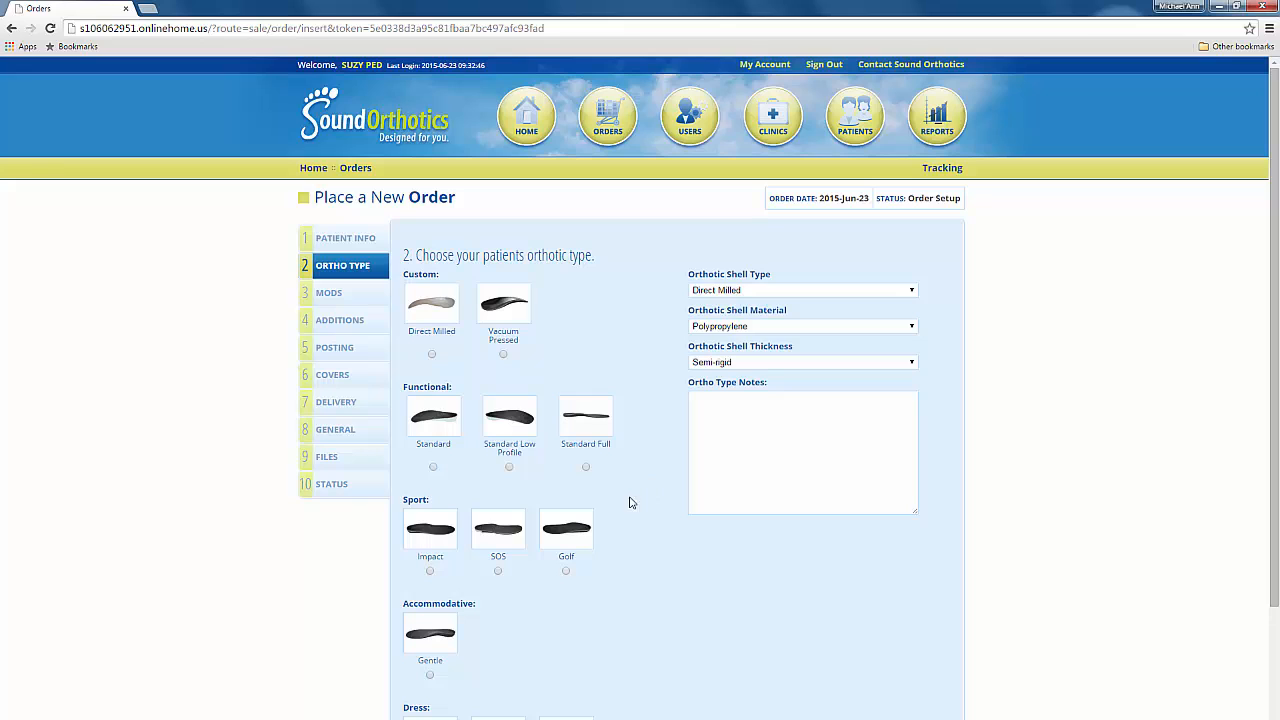
View the default specifications of the Accommodative Gentle and Sport Impact devices, closing each description.
click(428, 634)
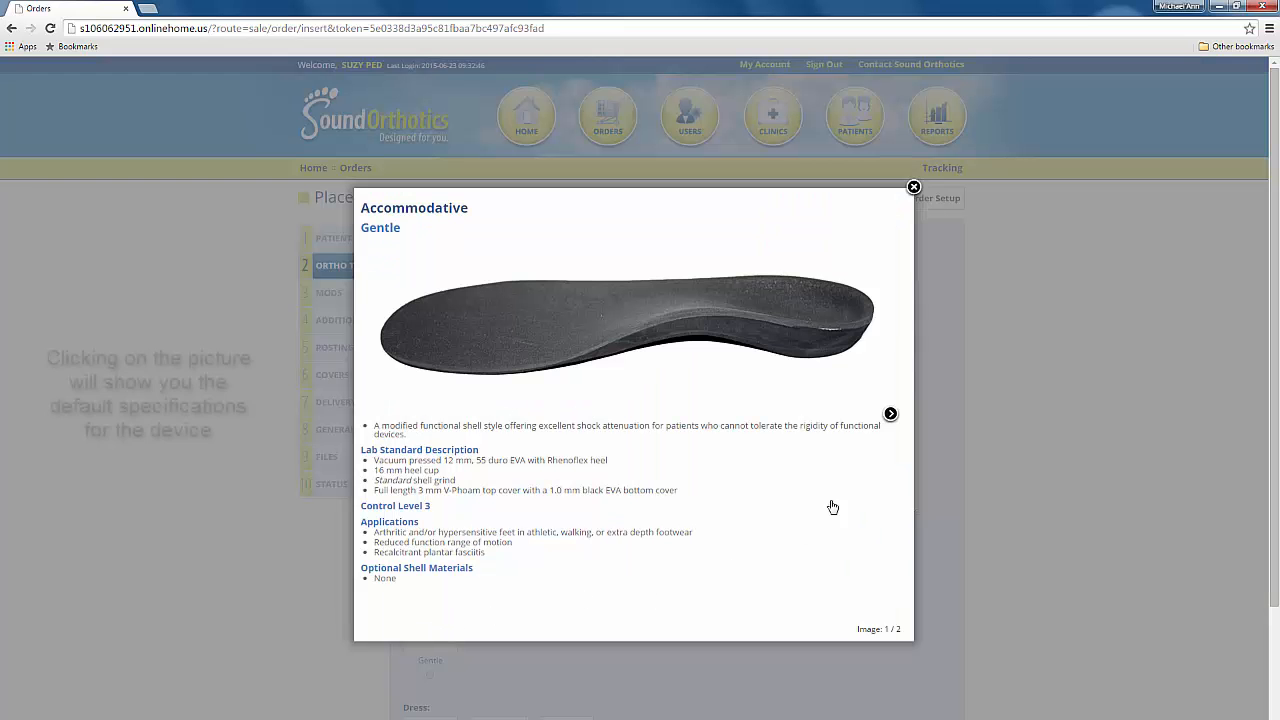
click(913, 189)
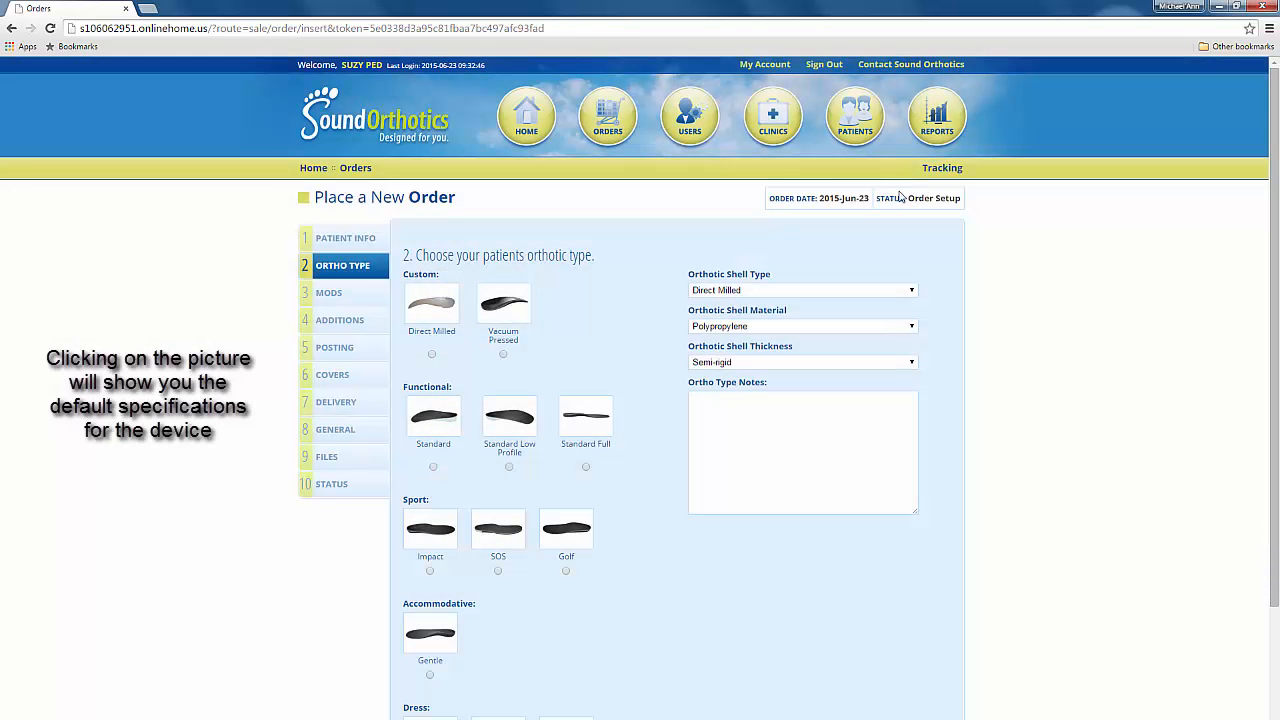
click(427, 539)
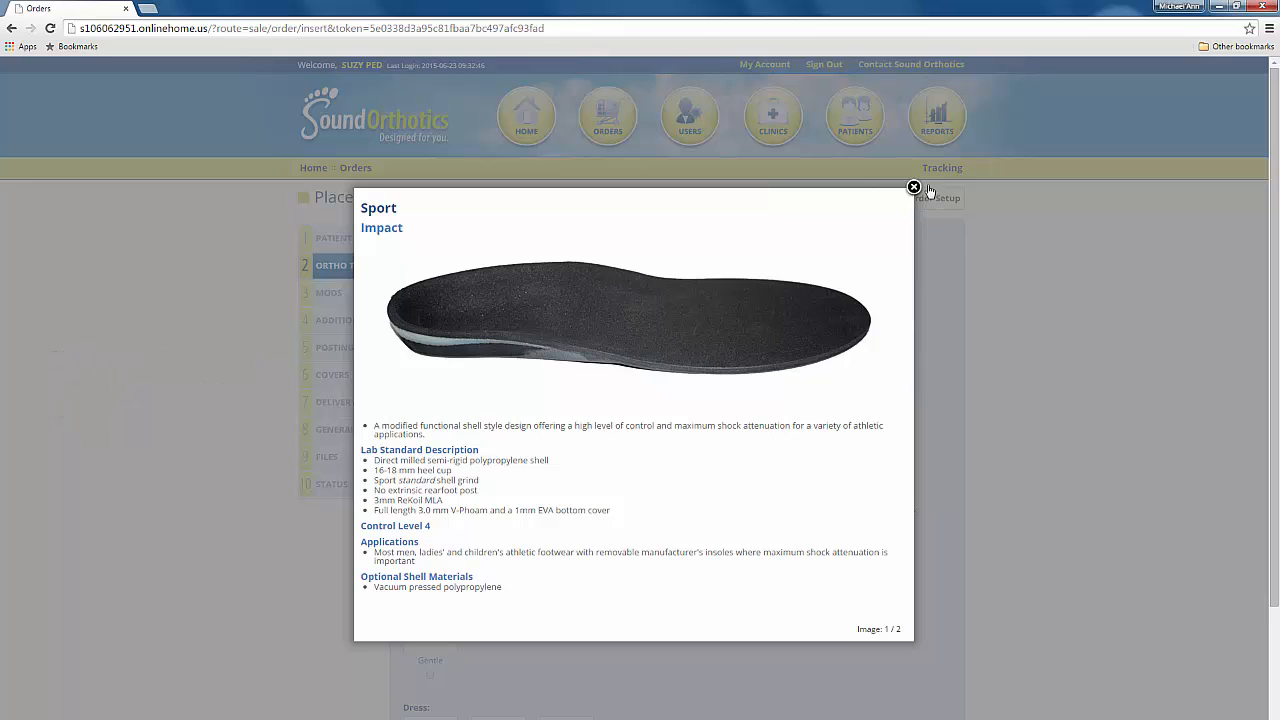
click(913, 188)
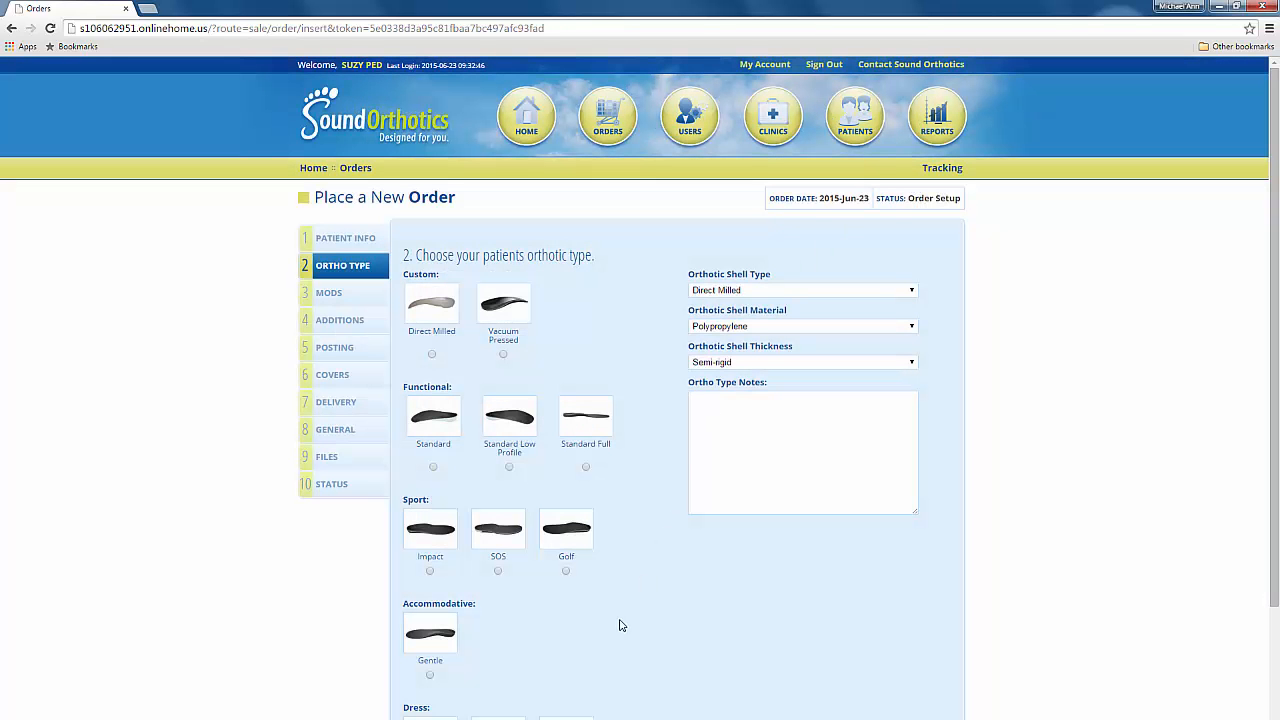
View the default specifications of the Custom Vacuum Pressed device and close its description.
click(503, 312)
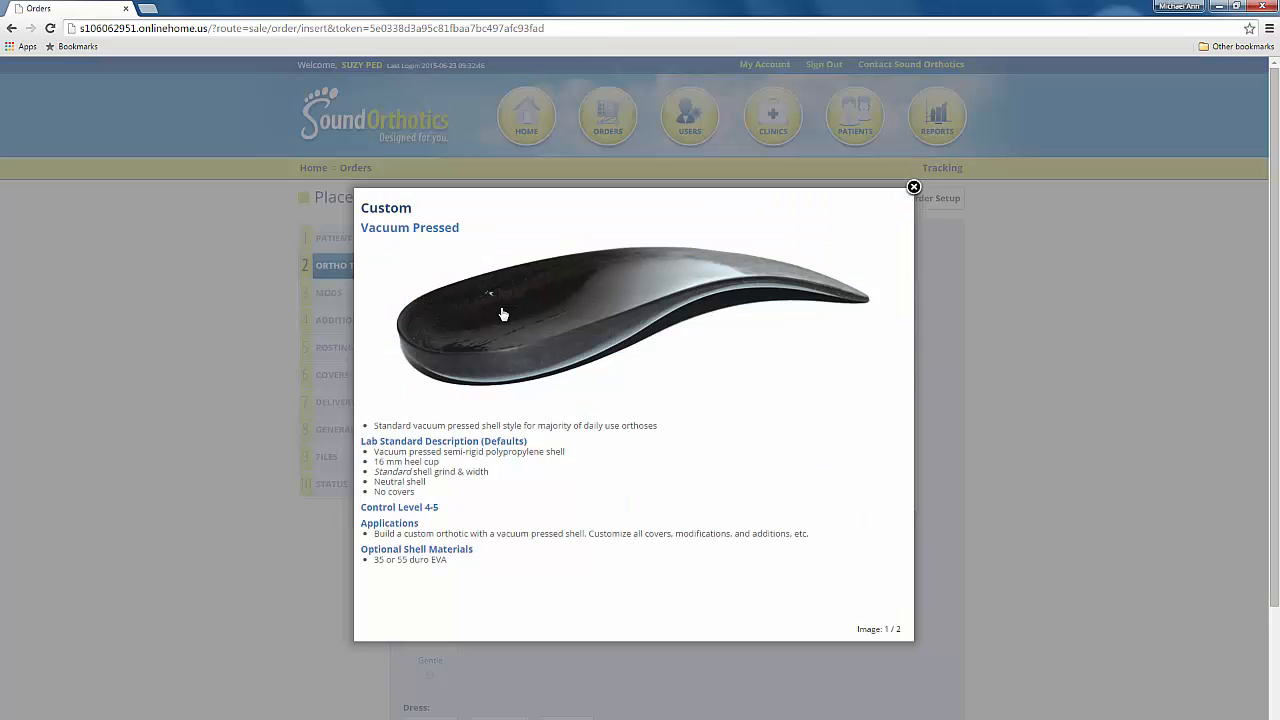
click(913, 188)
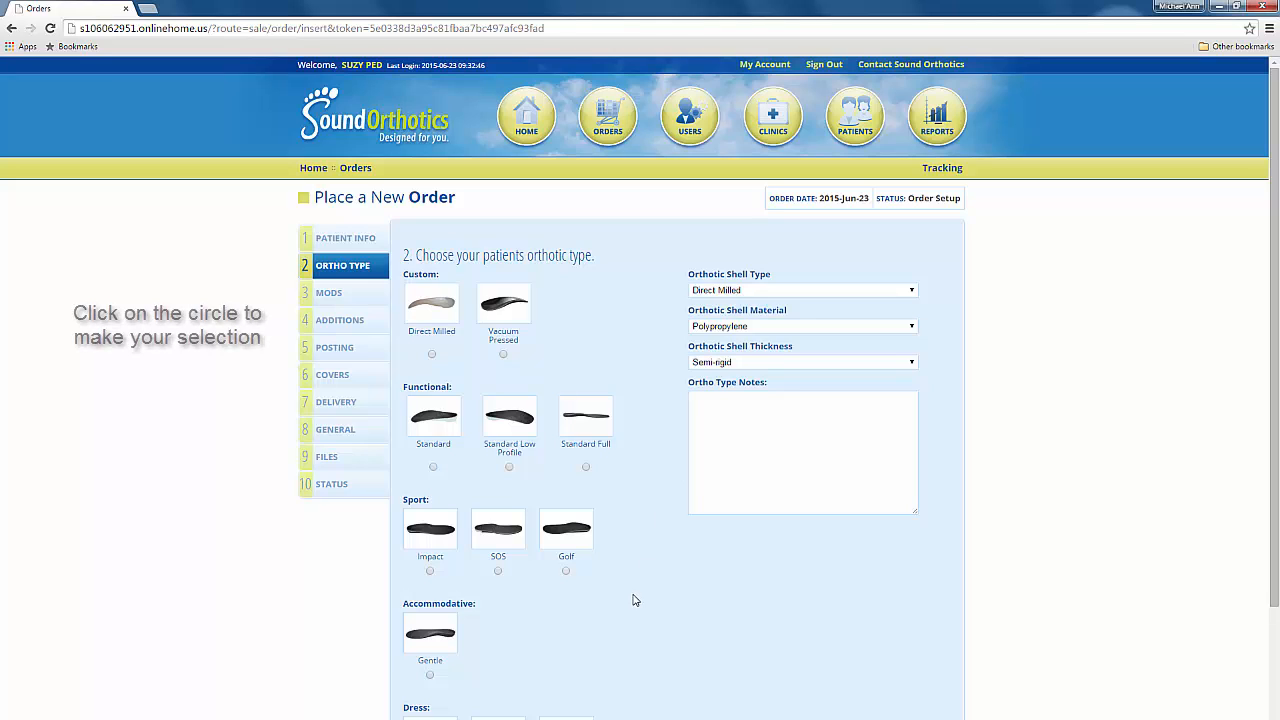
Choose the Specialty UCBL Full device as the orthotic type and set the orthotic shell thickness to 4 mm.
scroll(632, 600, down, 2)
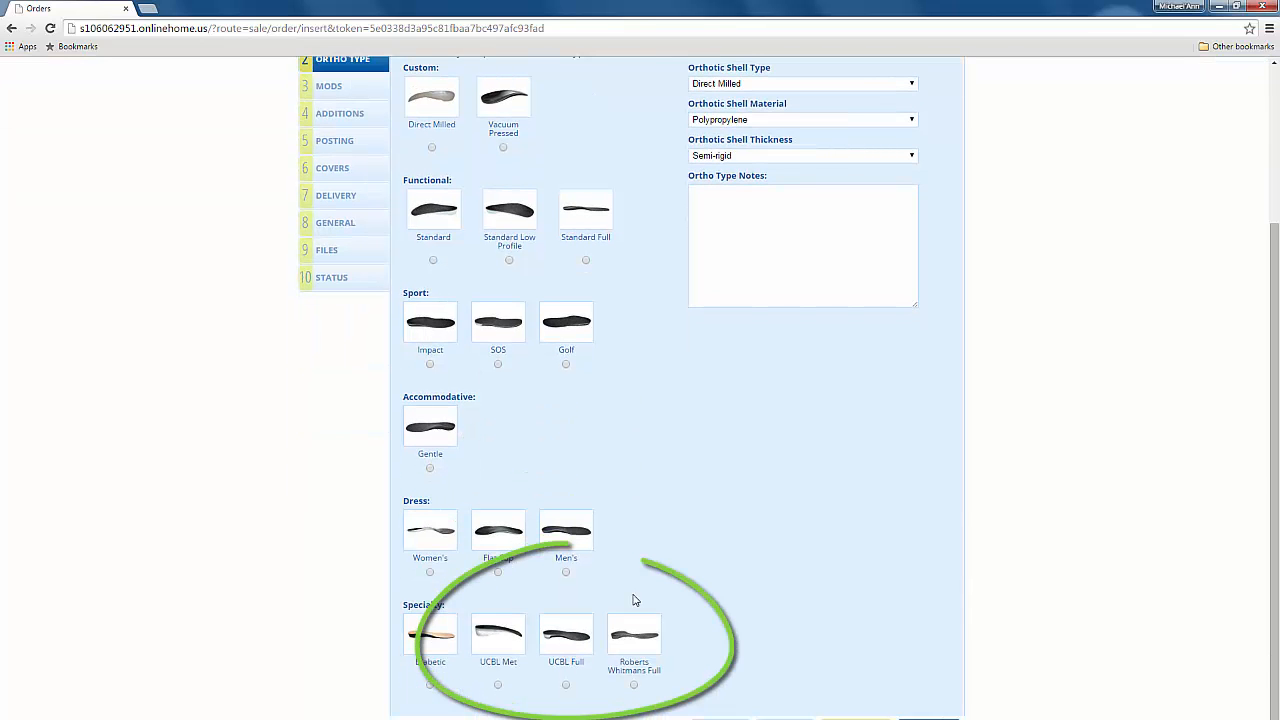
click(566, 685)
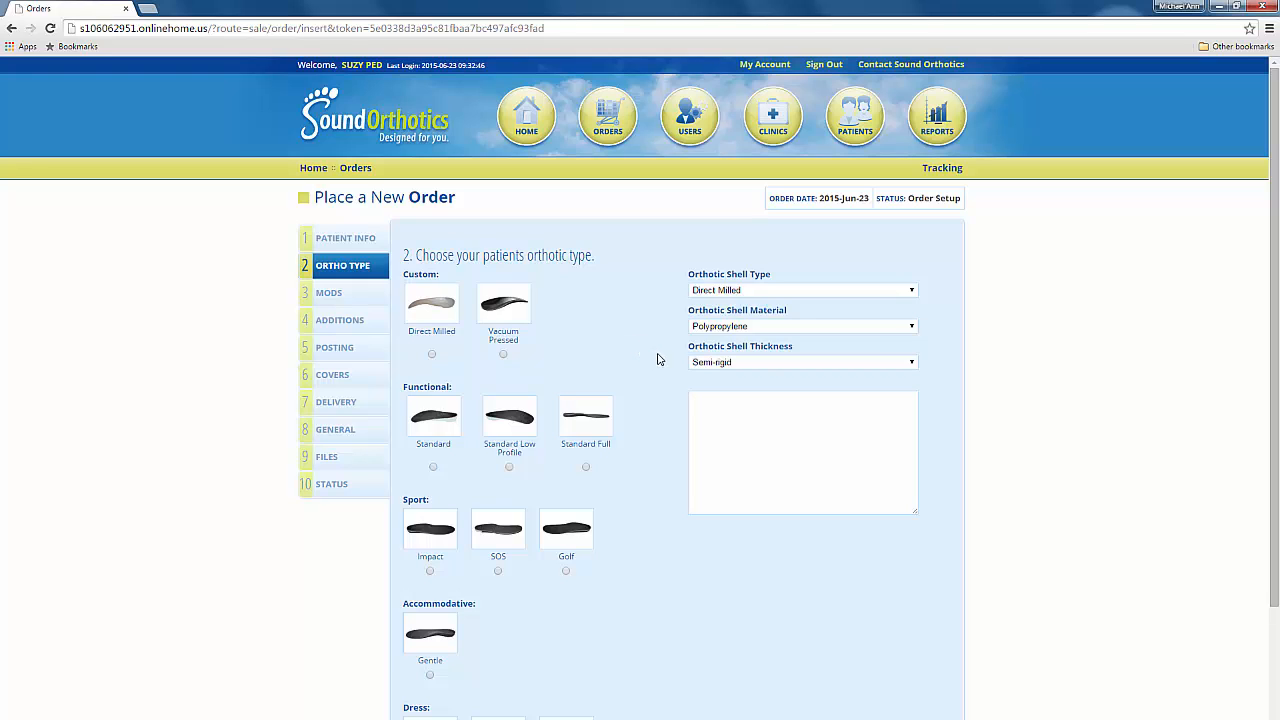
click(763, 364)
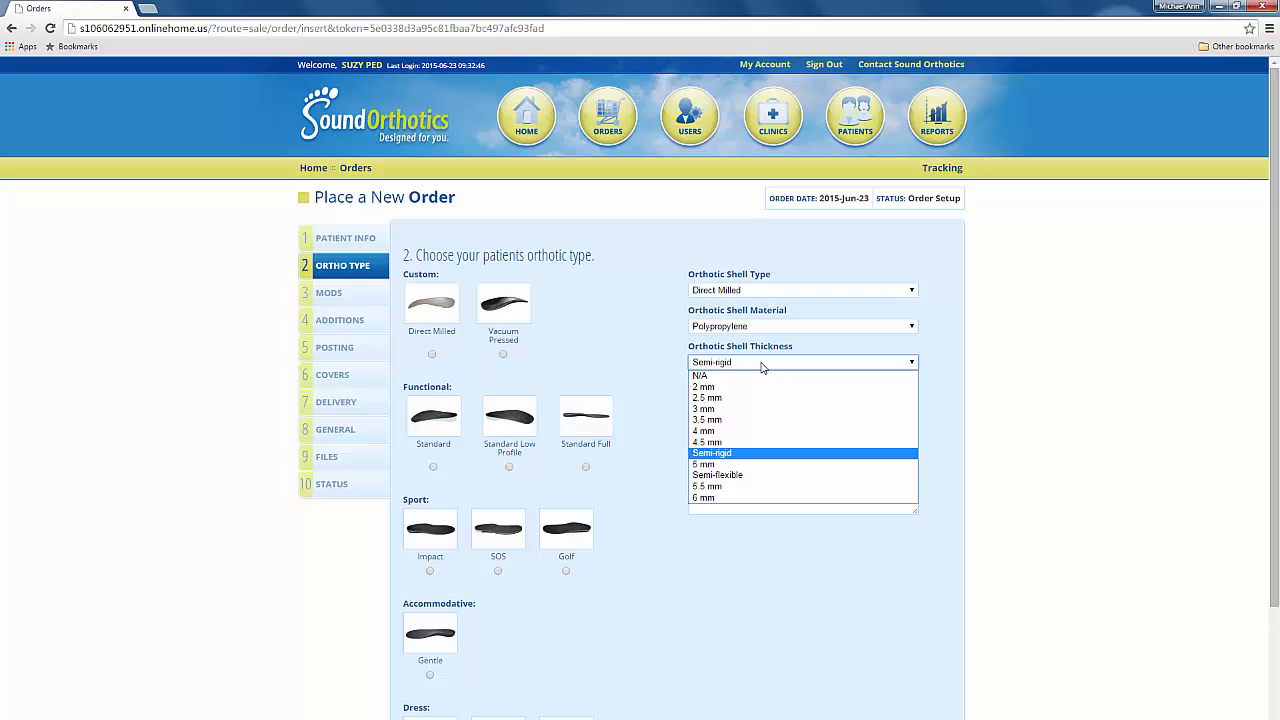
click(735, 434)
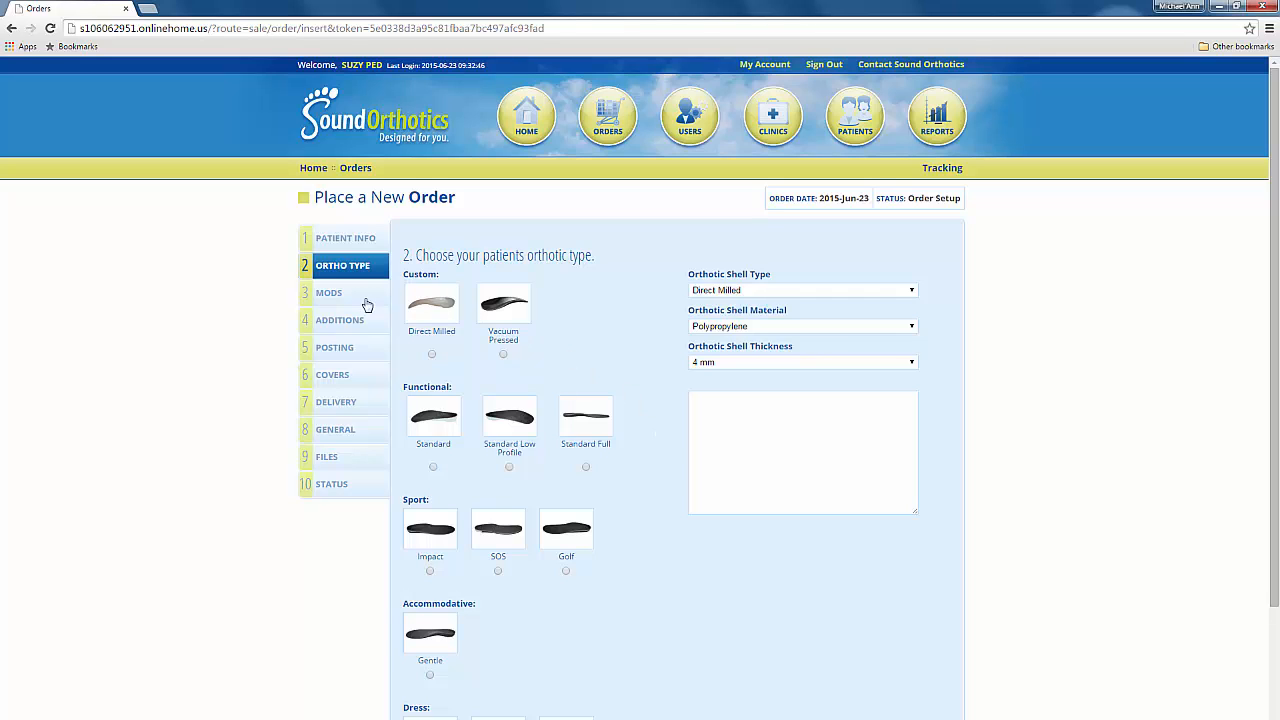
Leave the modifications at their defaults and set the heel plugs to 3 mm for both feet in the additions.
click(312, 298)
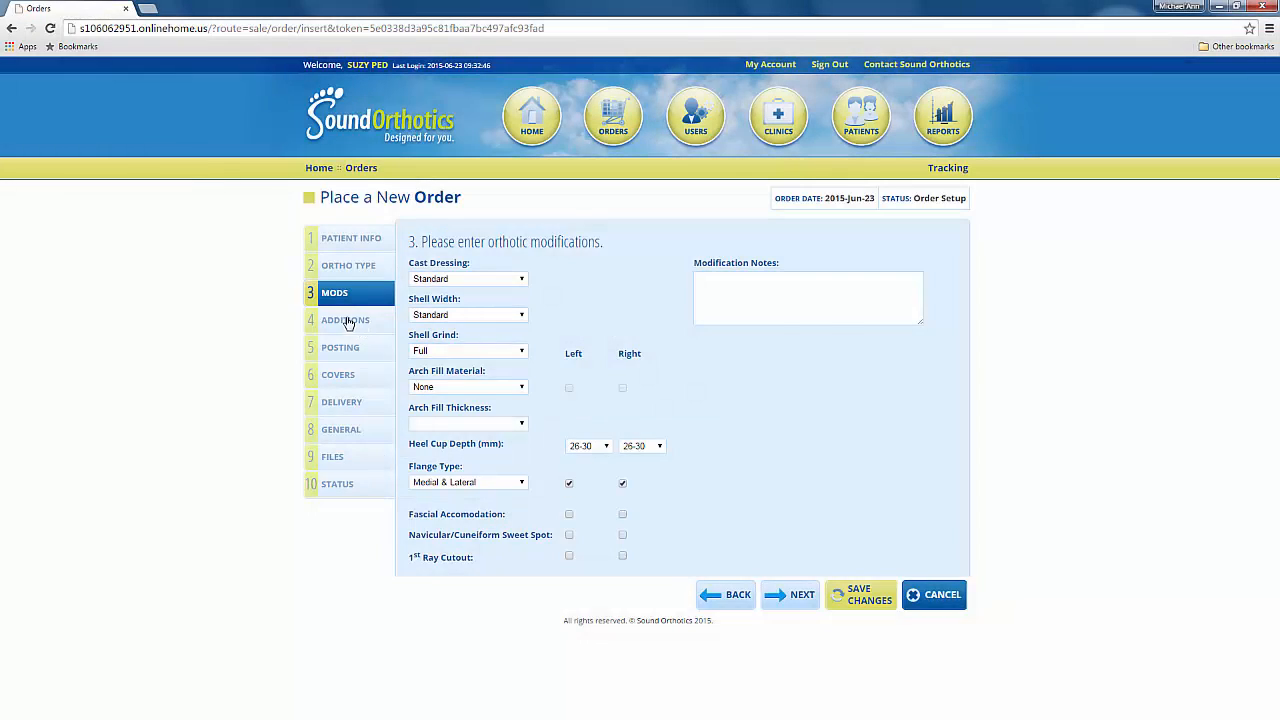
click(347, 321)
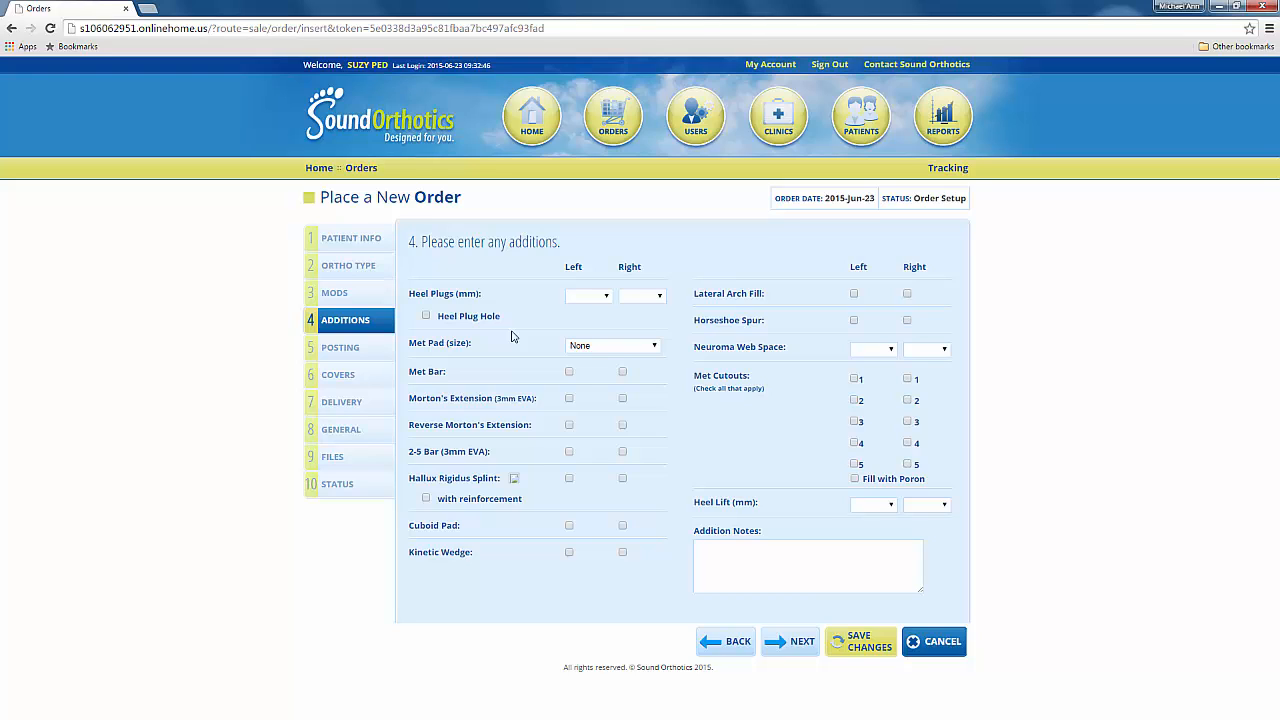
click(587, 296)
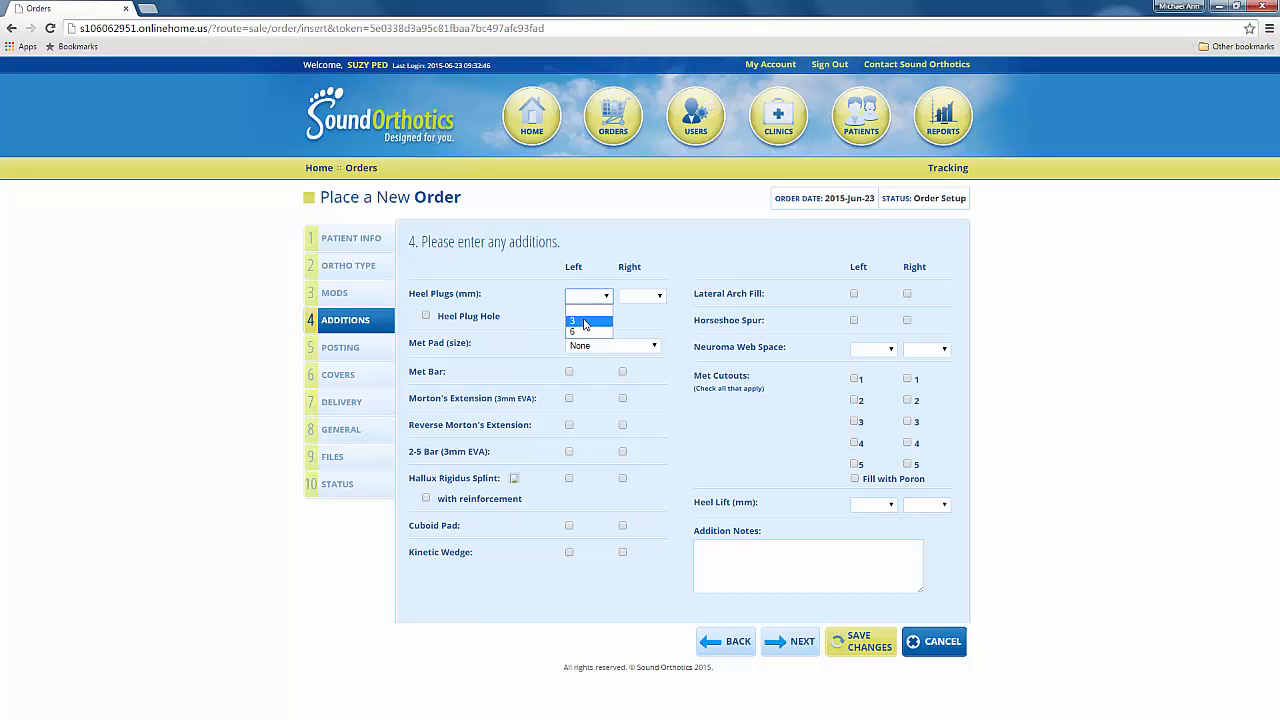
click(585, 321)
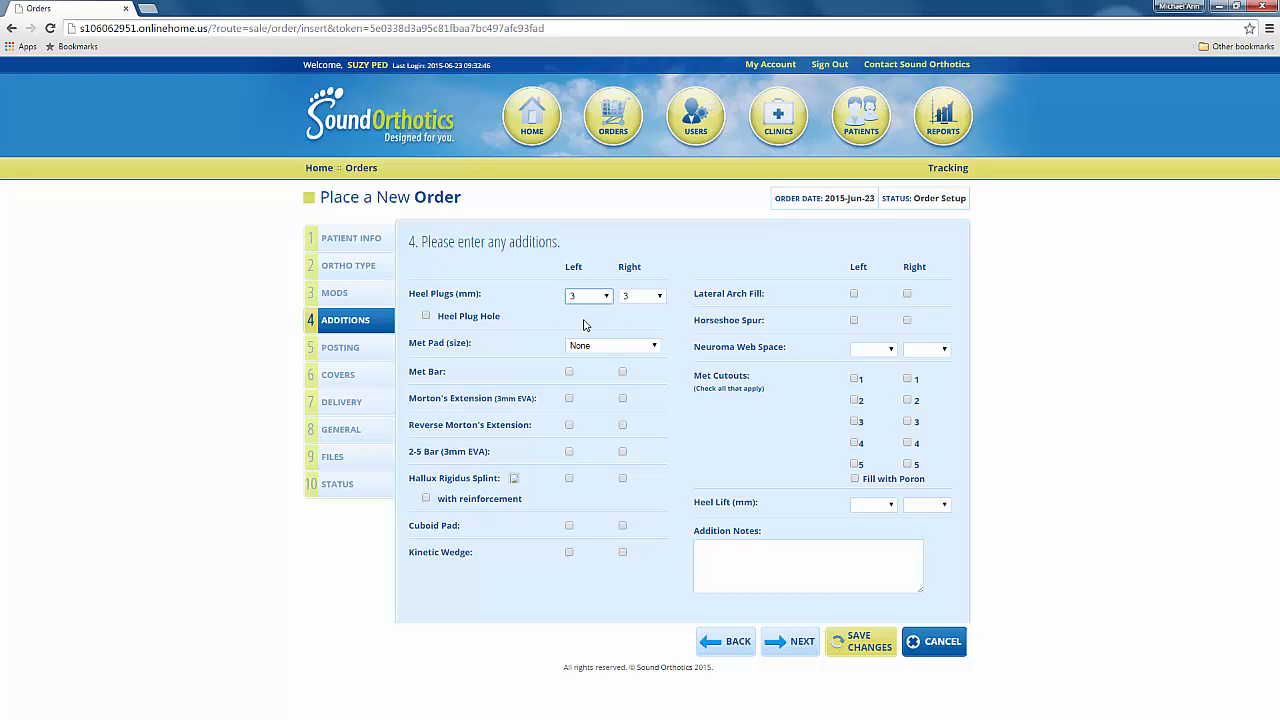
Try different left and right heel plug sizes, with 6 mm on the right, and return both feet to 3 mm.
click(637, 301)
click(636, 310)
click(631, 302)
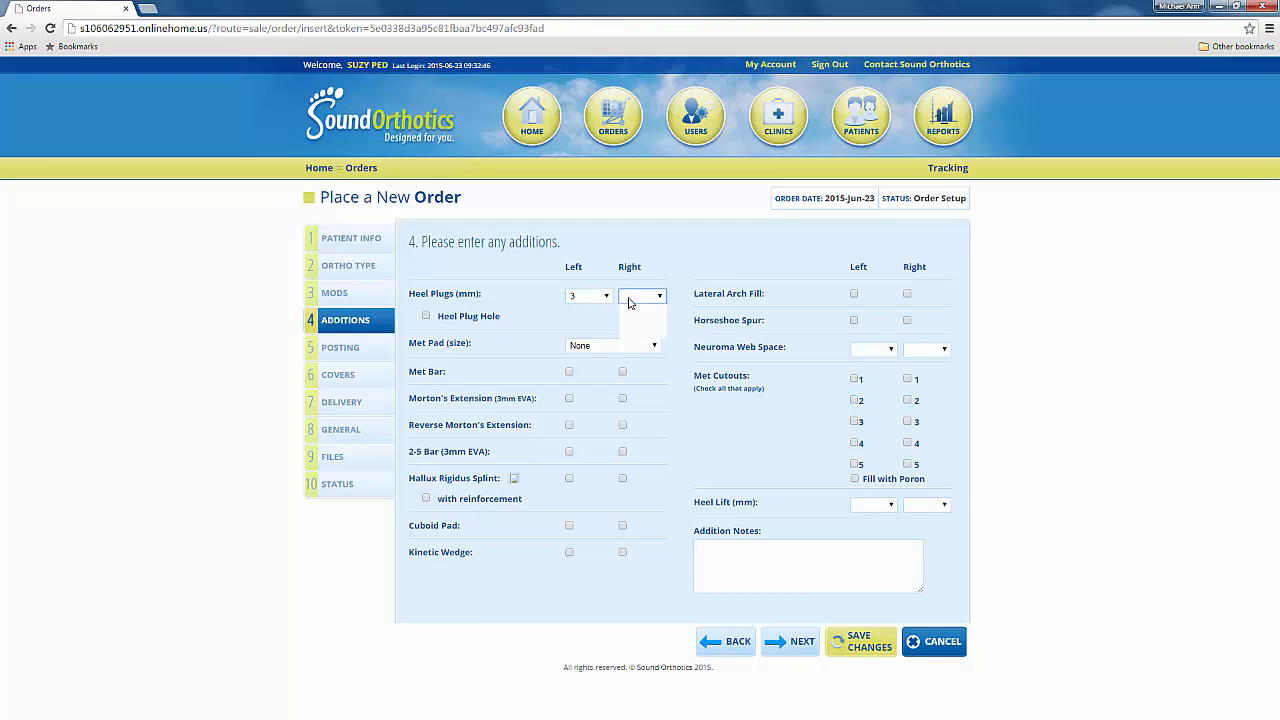
click(631, 331)
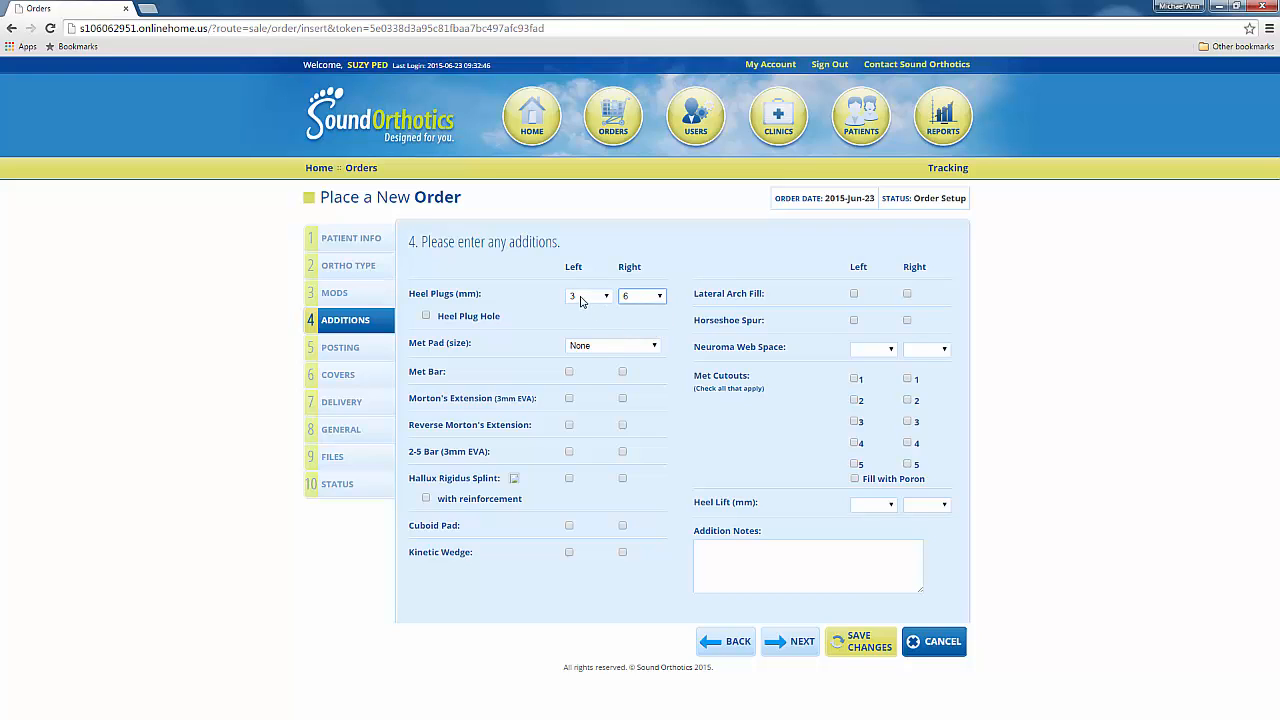
click(584, 300)
click(583, 311)
click(585, 297)
click(580, 322)
click(631, 300)
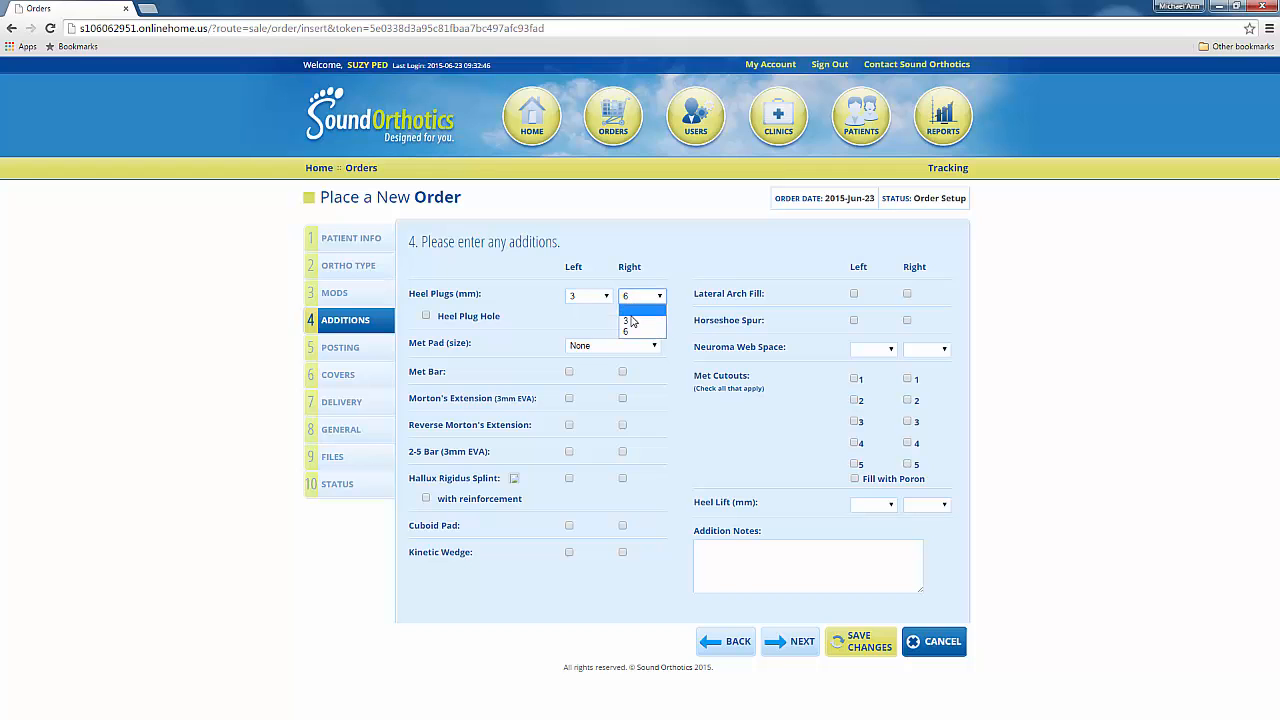
click(631, 321)
In the posting information, set the forefoot post type to Extrinsic with 2 degrees of forefoot posting.
click(363, 347)
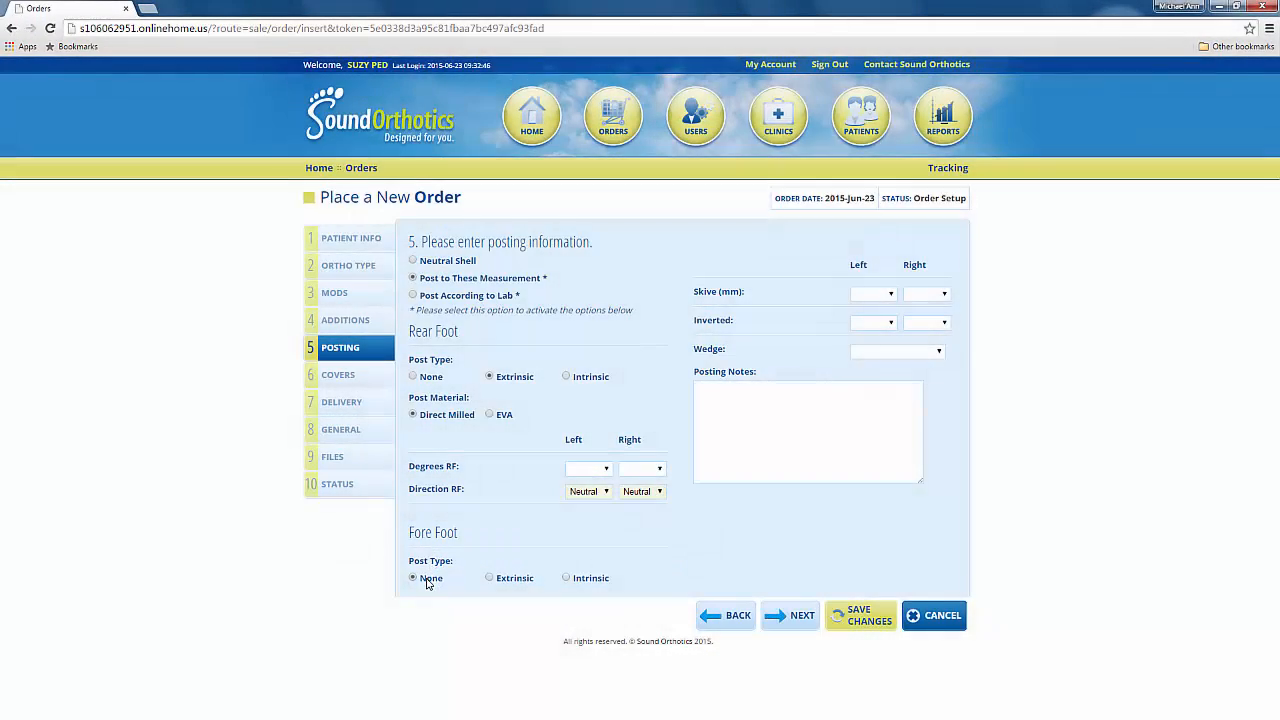
click(490, 579)
scroll(505, 600, down, 1)
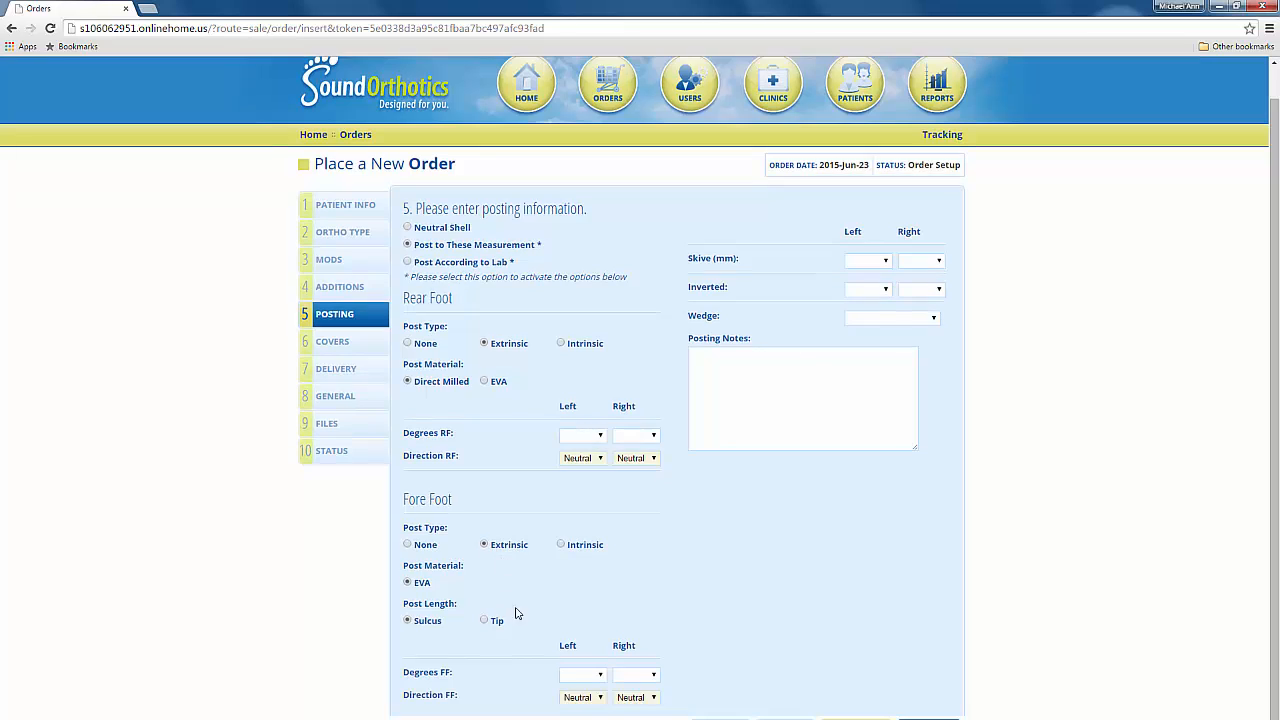
click(585, 678)
click(578, 708)
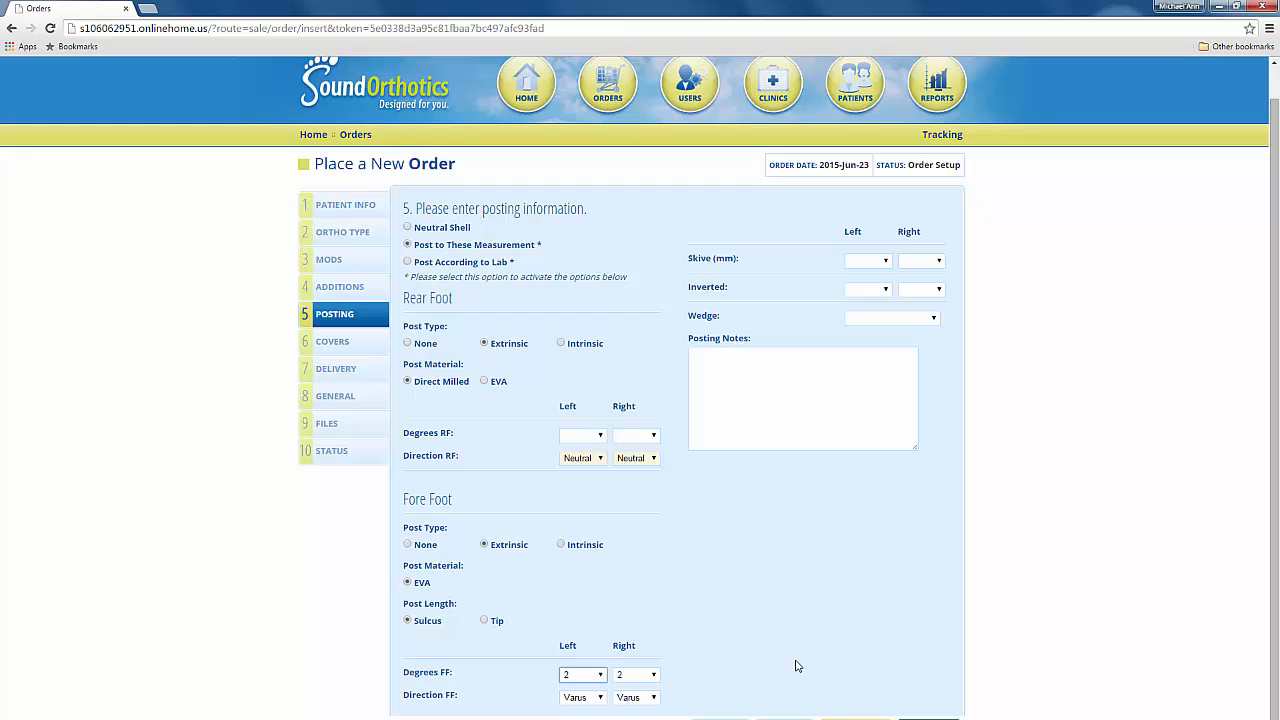
Advance to the cover information and clear the bottom cover's material so that no bottom cover is ordered.
click(800, 716)
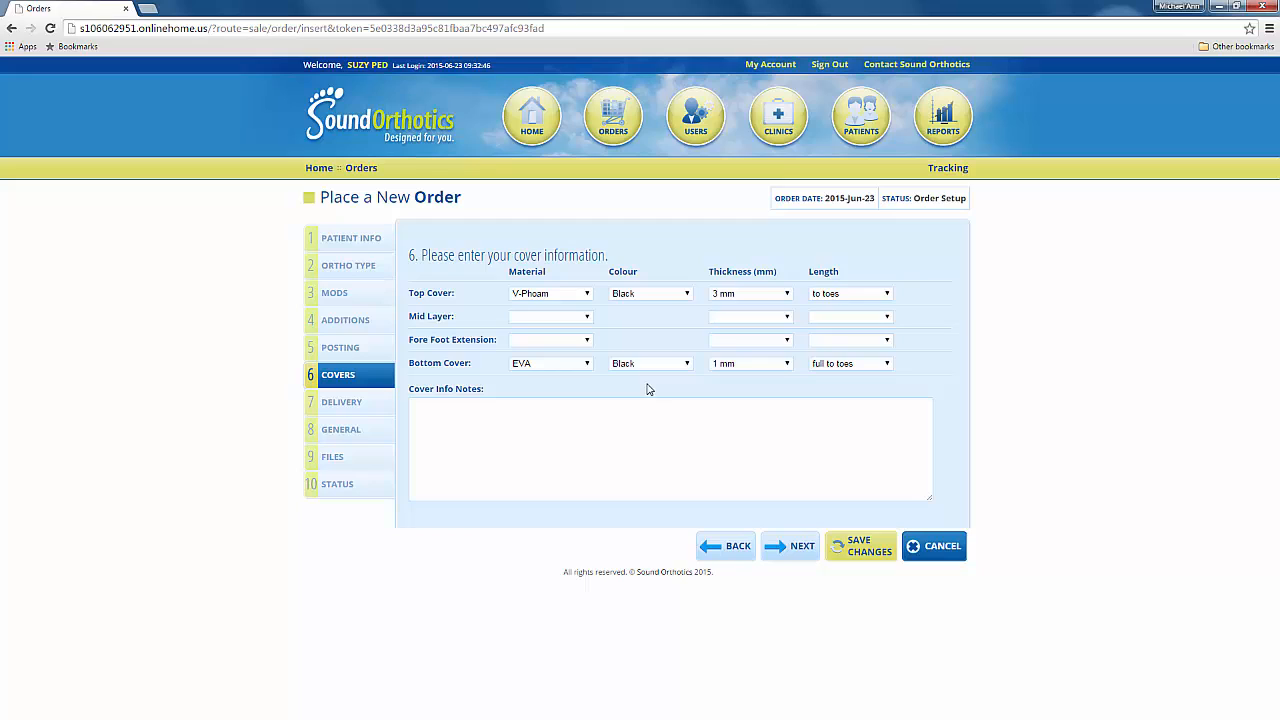
click(586, 364)
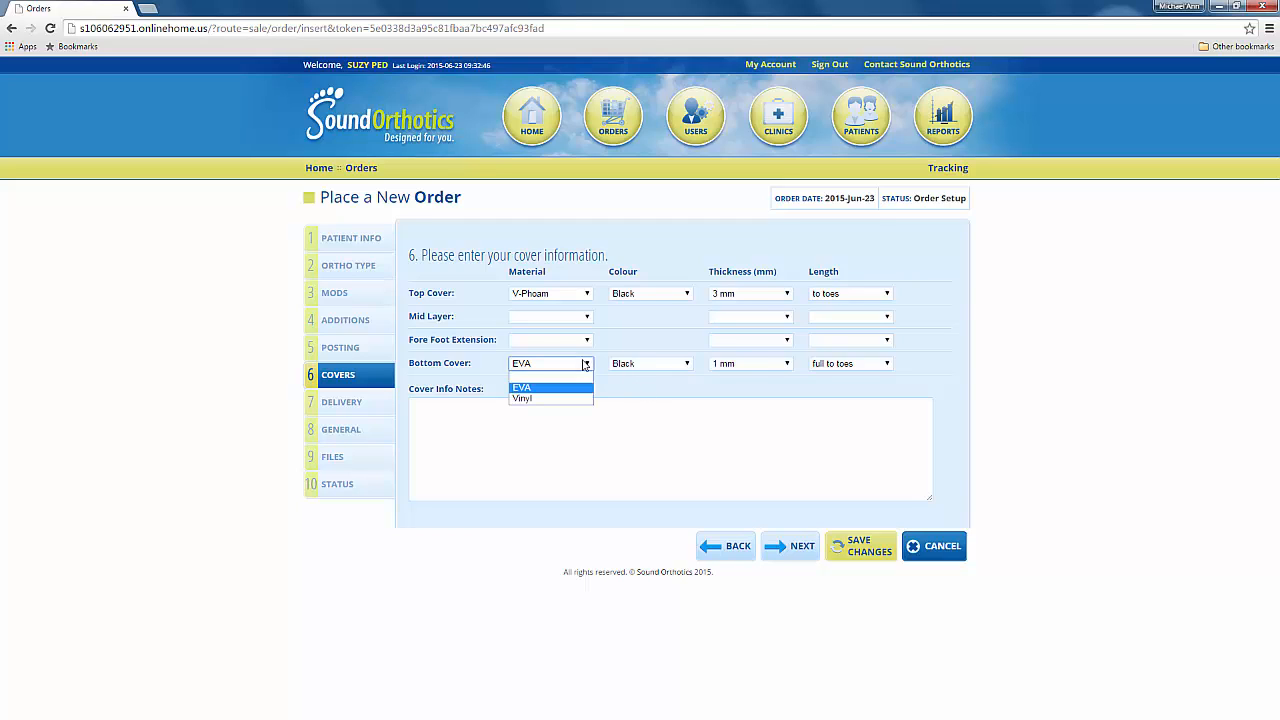
click(580, 378)
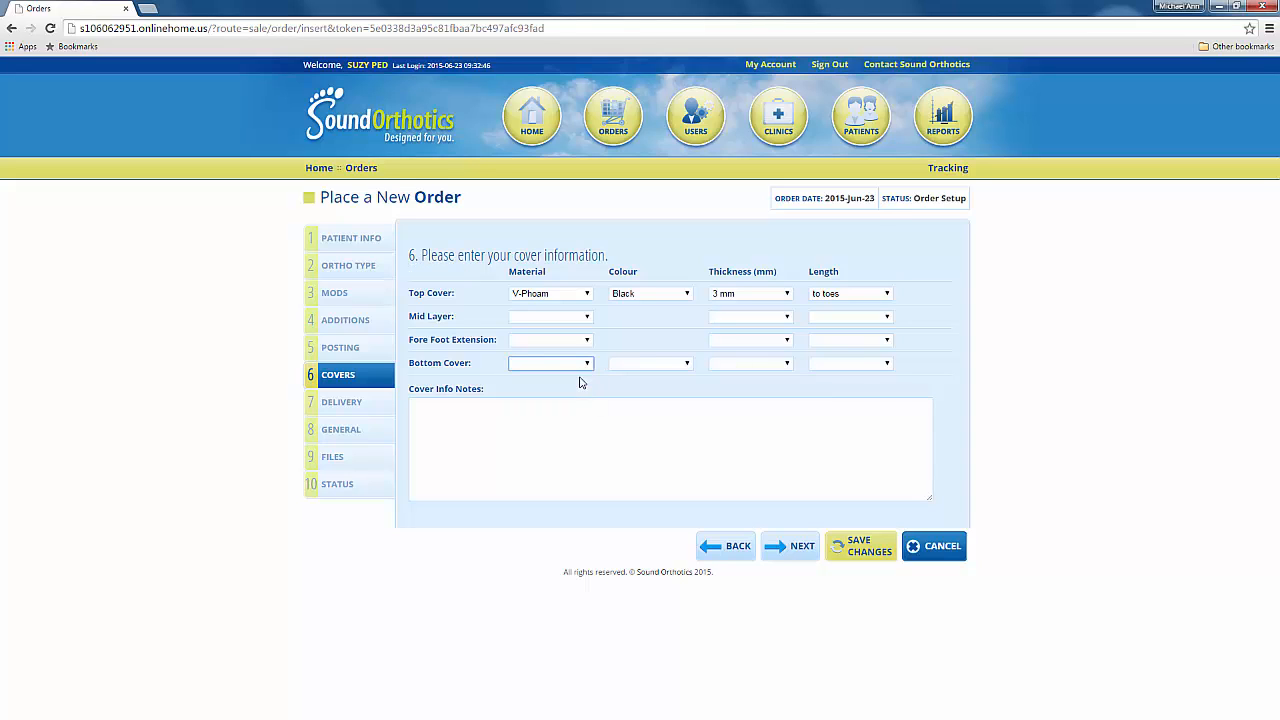
Review the delivery information and the general order information, leaving their default entries in place.
click(342, 405)
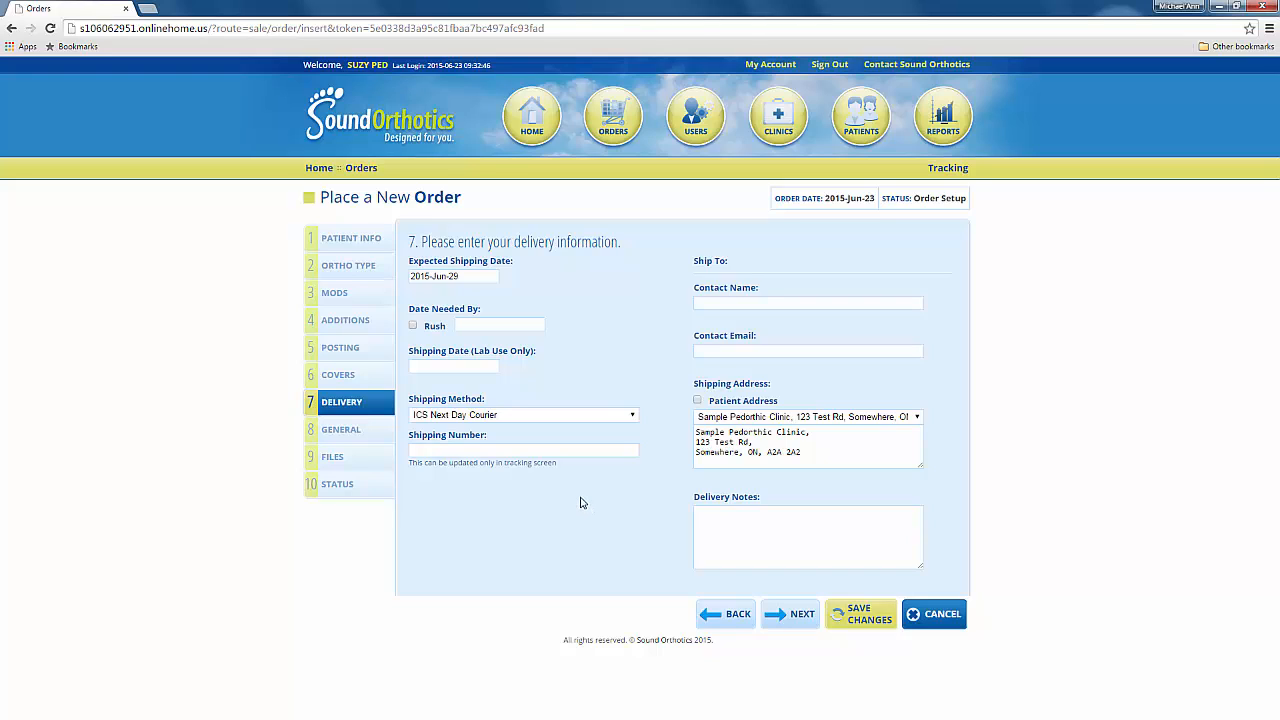
click(341, 432)
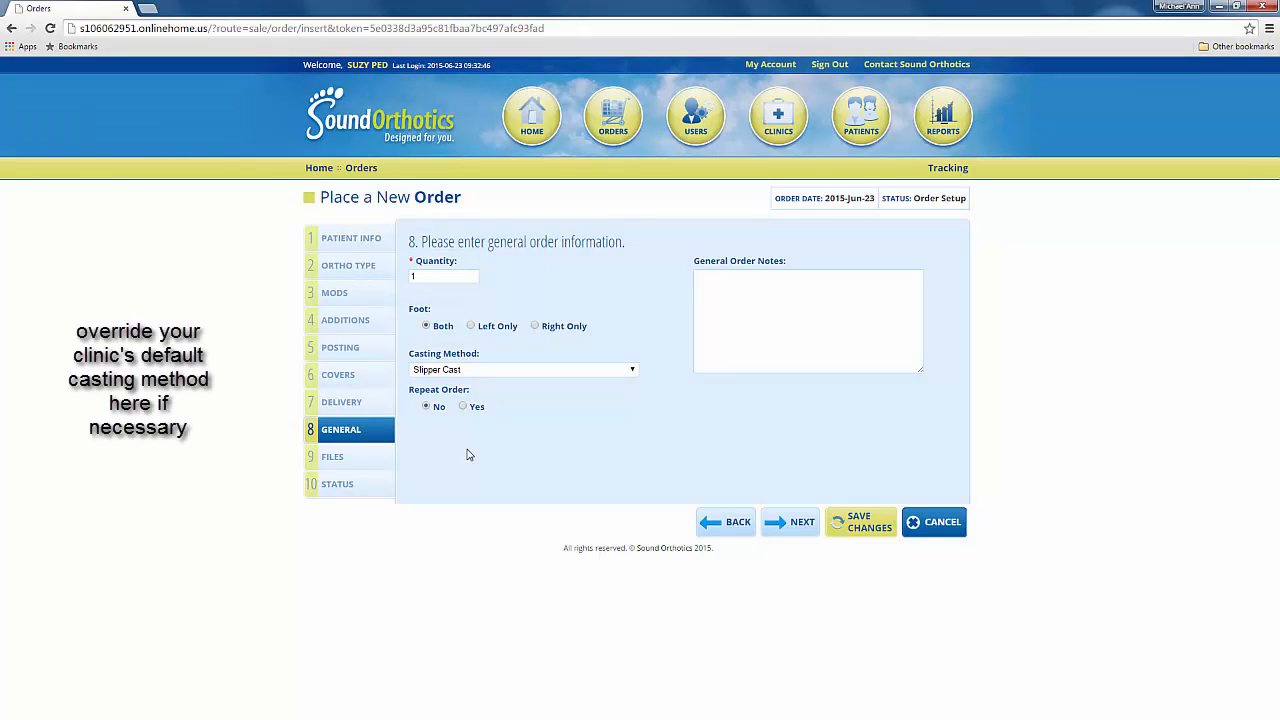
Attach the scan files TestL.RAW and TestR.RAW from the RAWFILE folder to the order and upload them.
click(366, 460)
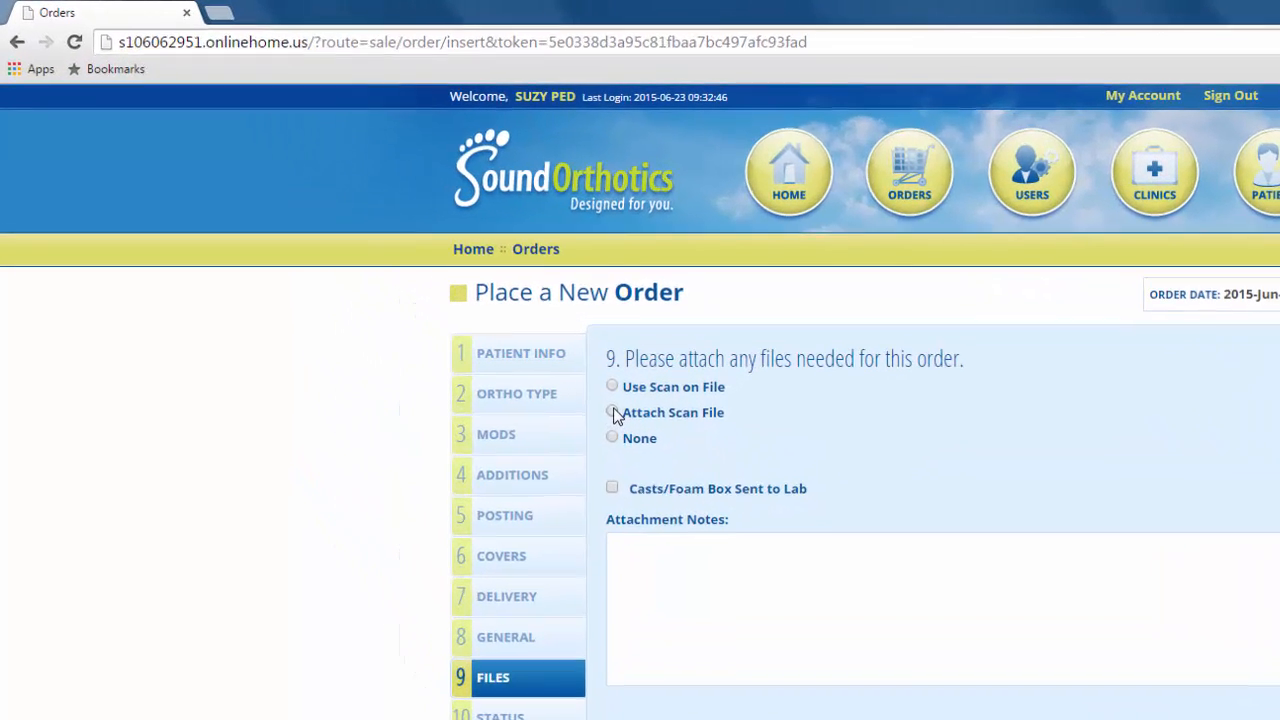
click(612, 413)
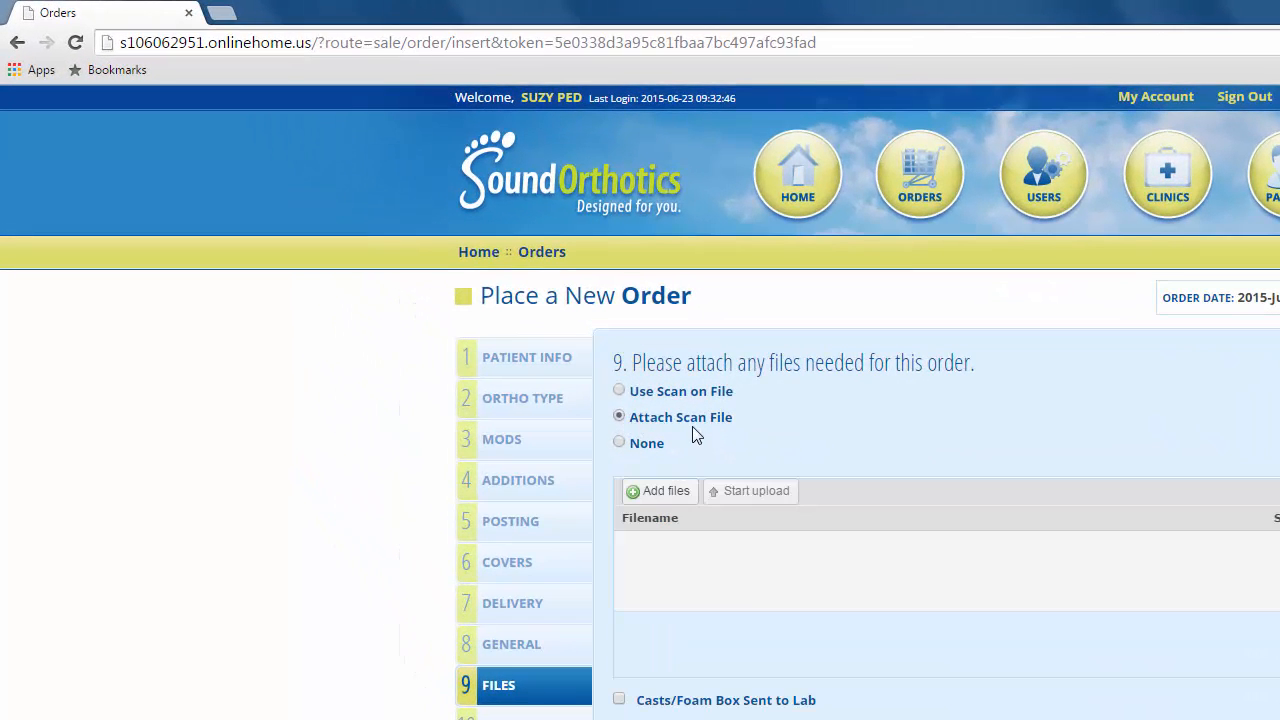
click(660, 492)
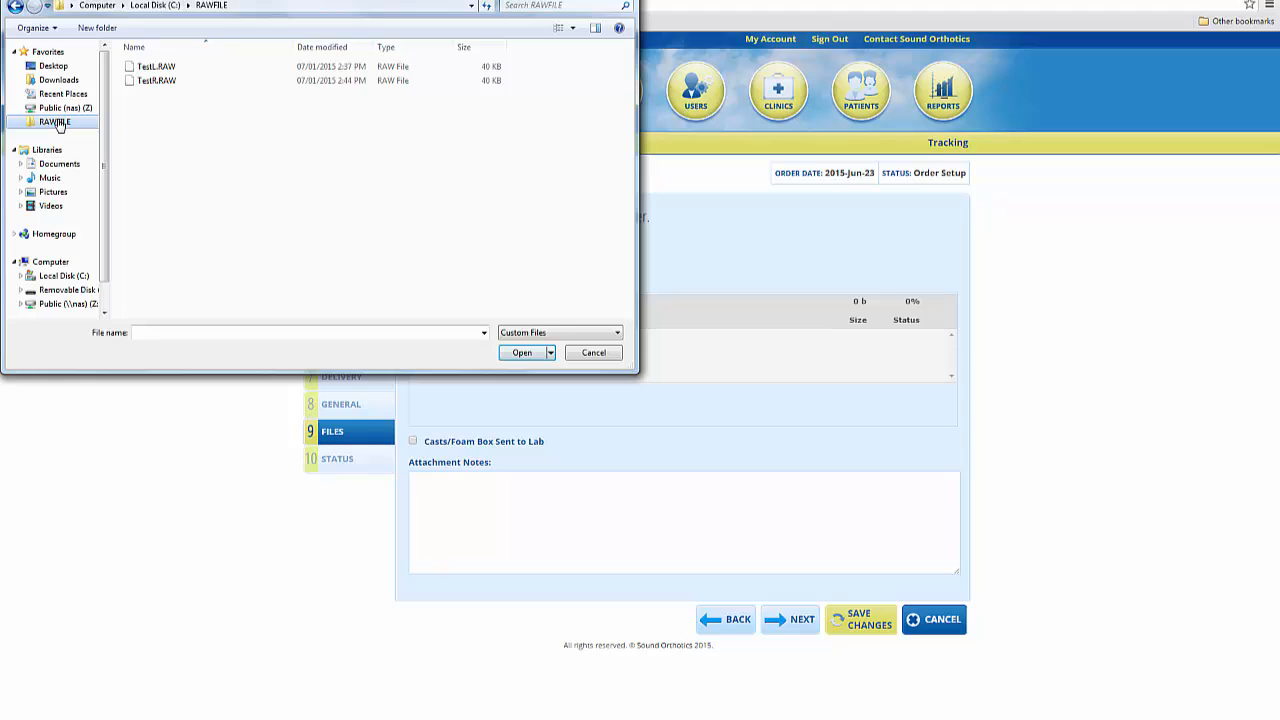
click(147, 68)
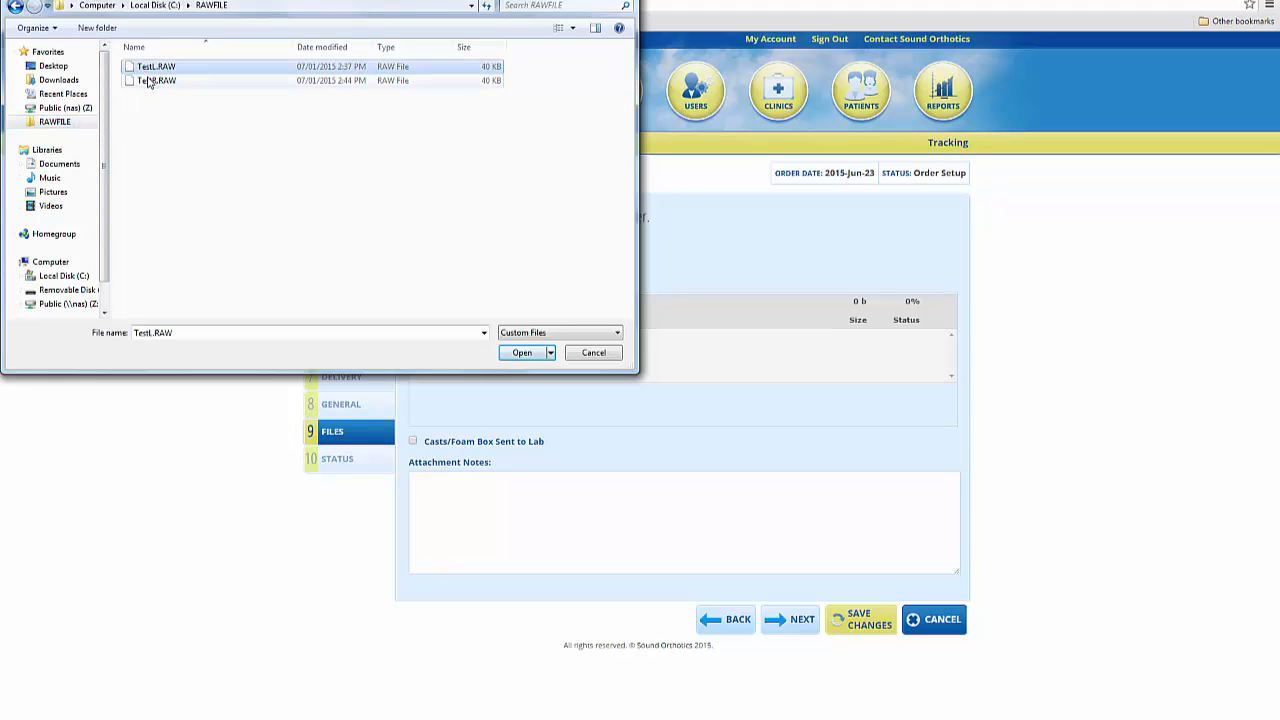
ctrl+click(148, 80)
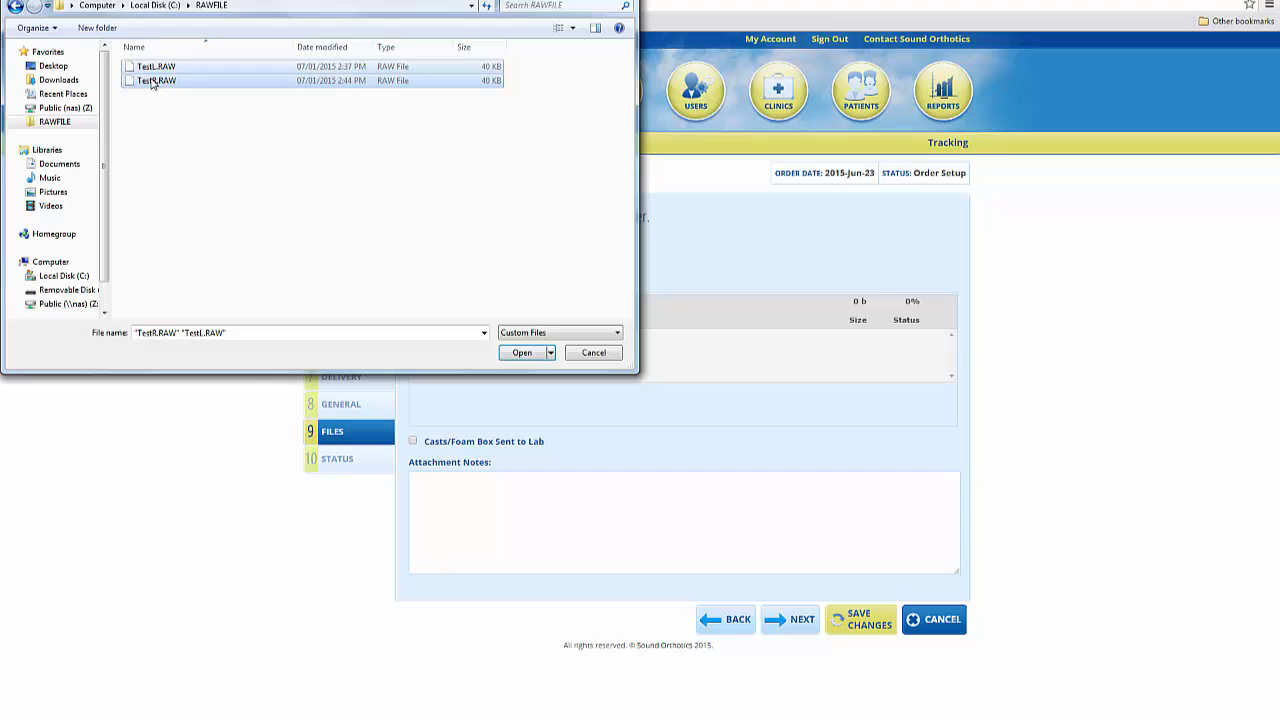
click(522, 353)
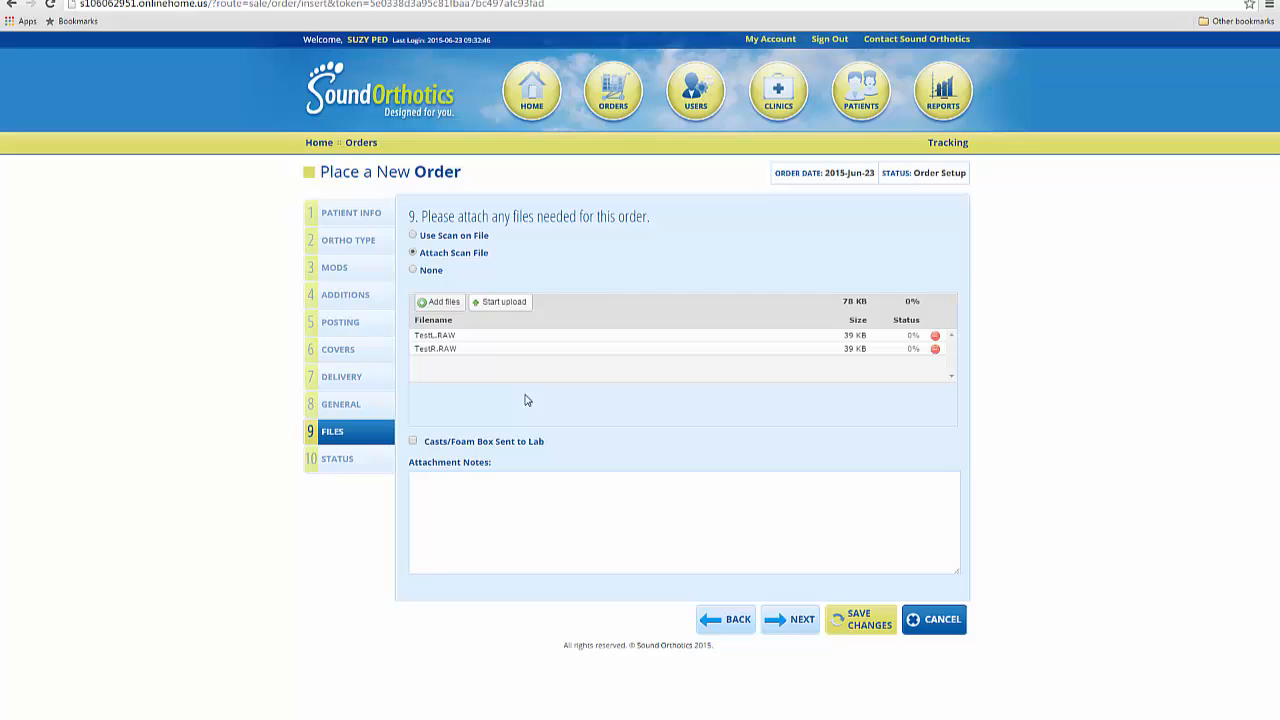
click(502, 303)
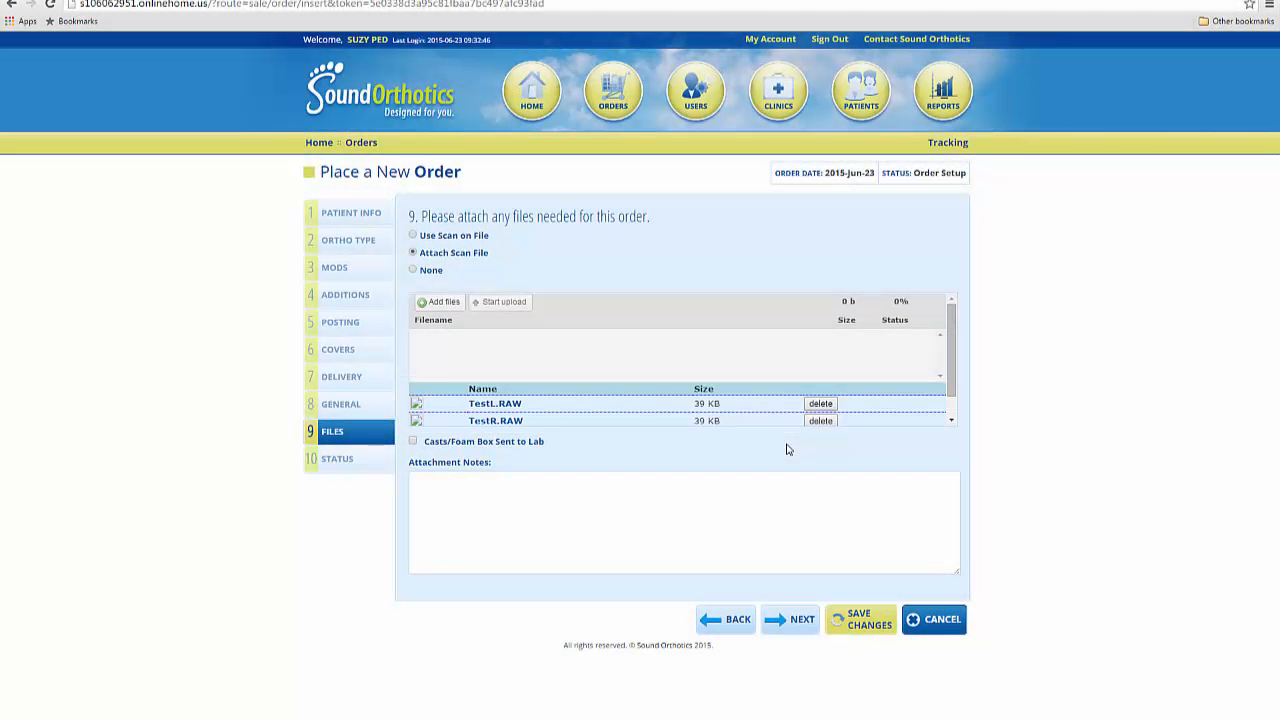
Save the order and send it to the lab, confirming the status update.
click(850, 622)
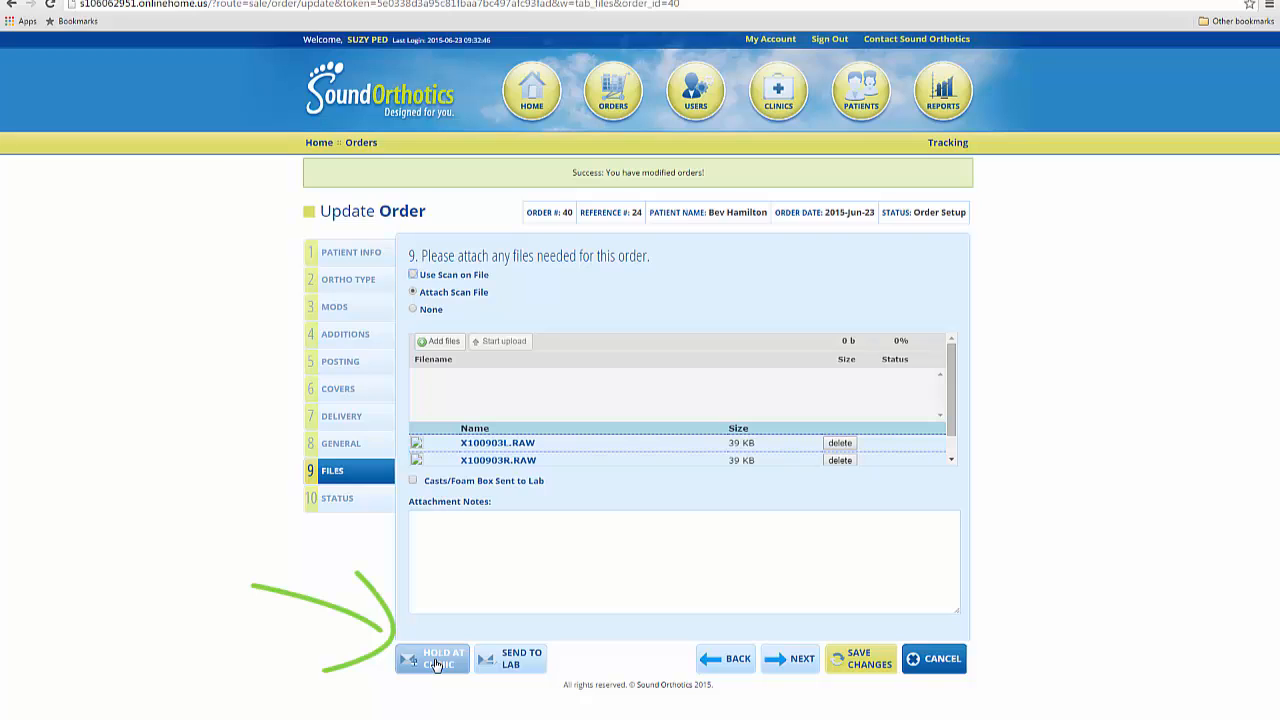
click(511, 662)
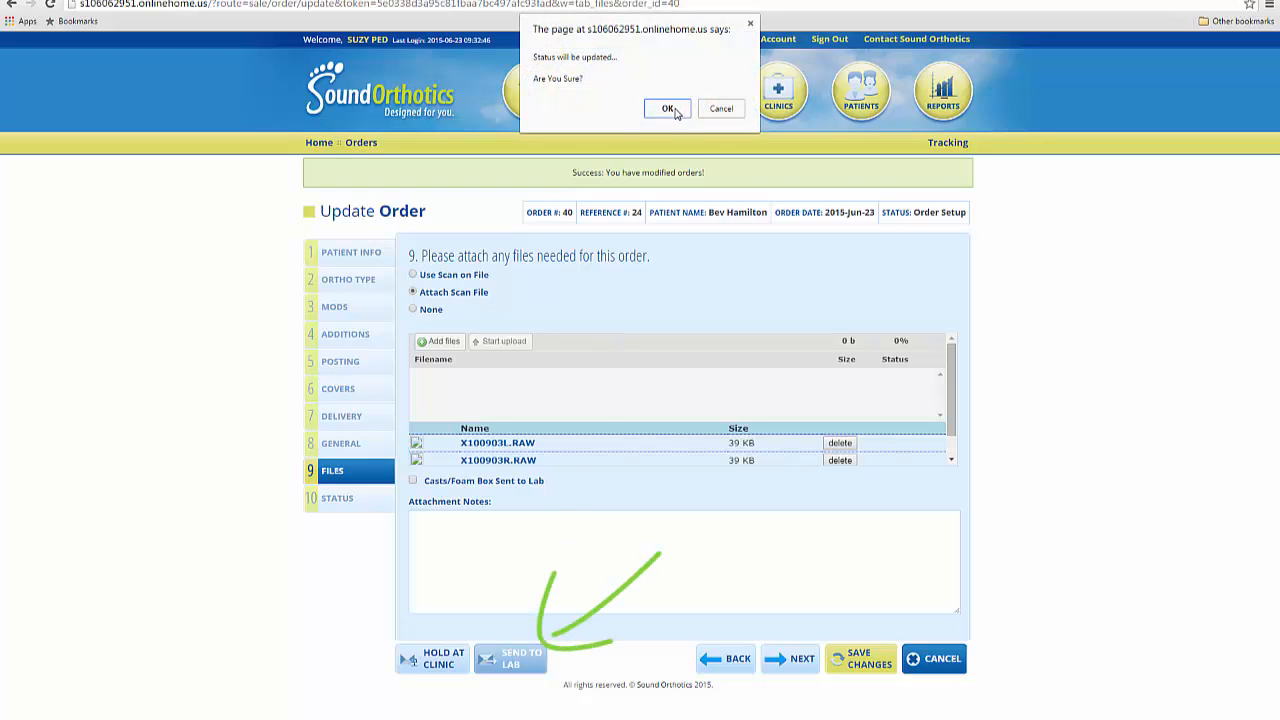
click(667, 108)
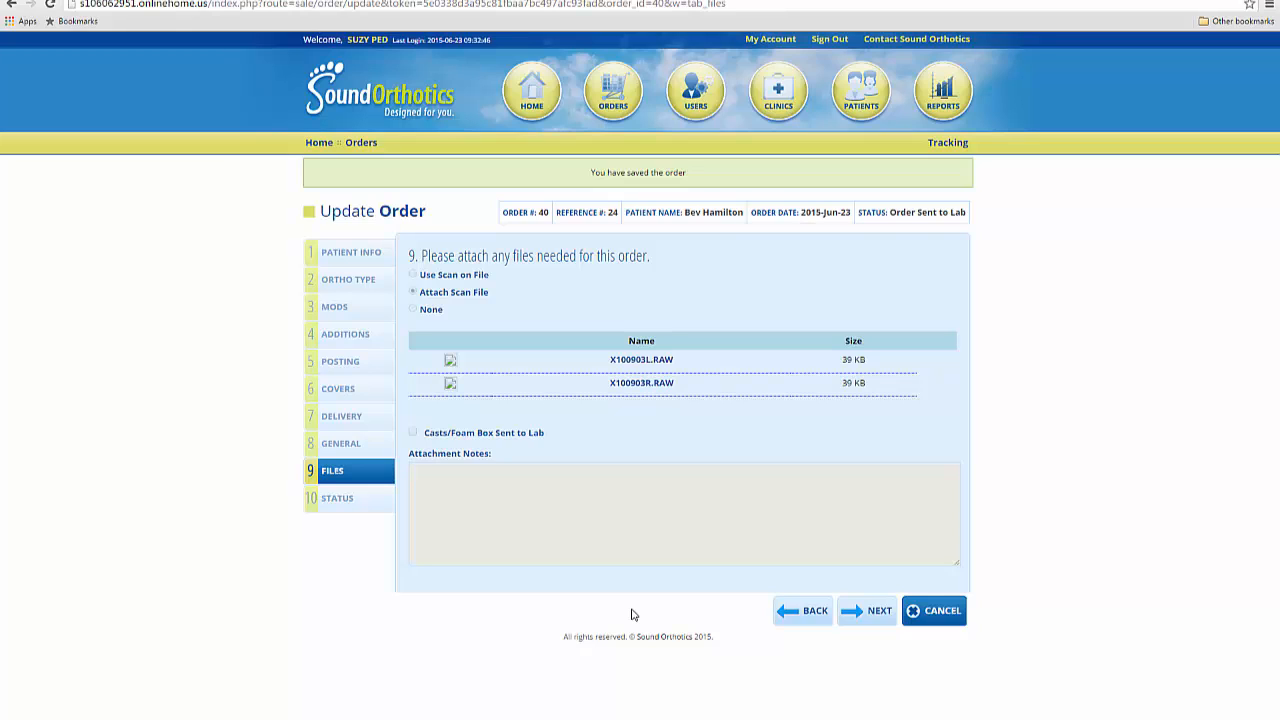
Review the delivery information of the submitted order and return to the orders list.
click(352, 419)
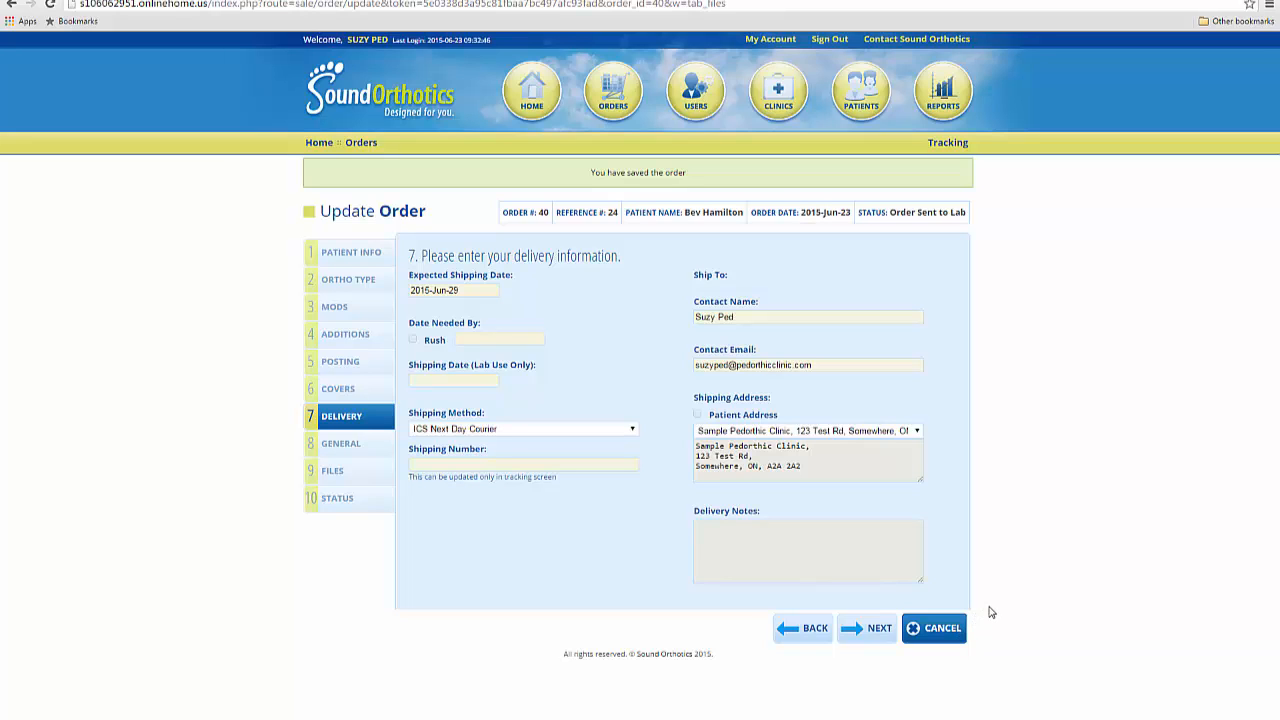
click(933, 630)
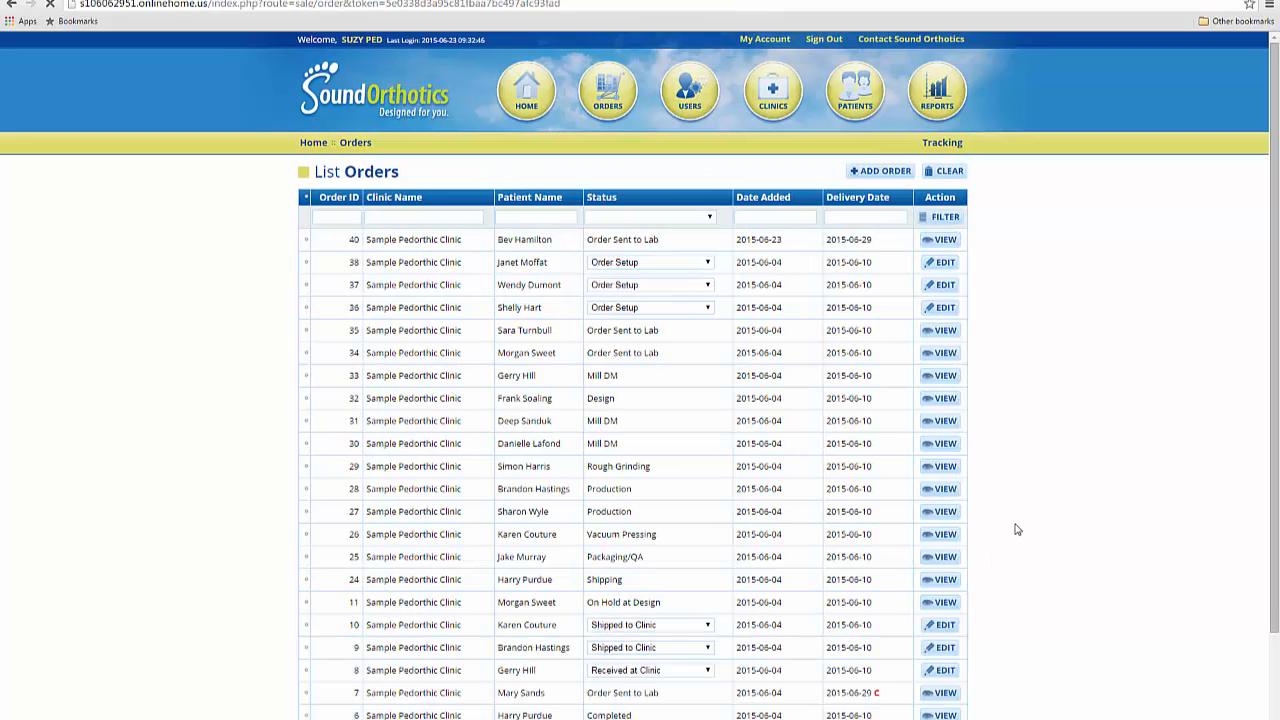